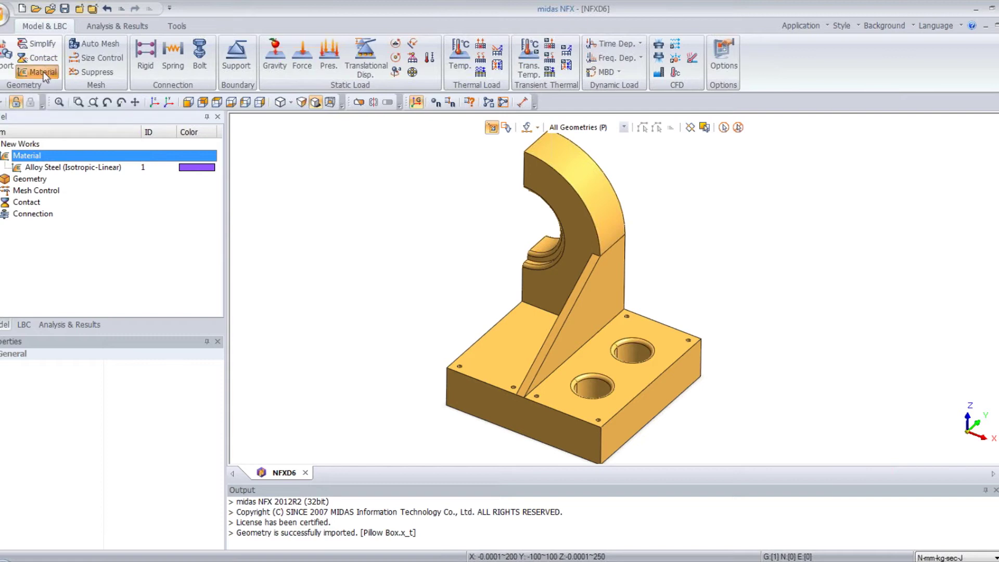
Step: Add the 3003 Alloy from the Aluminum Alloys library as a new isotropic material
{"action": "left_click", "coordinate": [44, 73]}
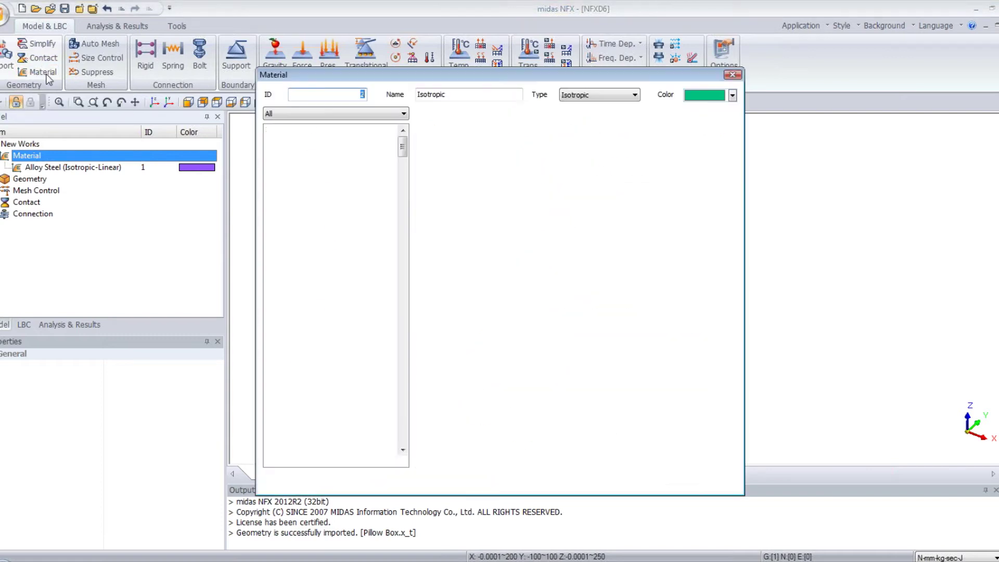
{"action": "left_click", "coordinate": [343, 112]}
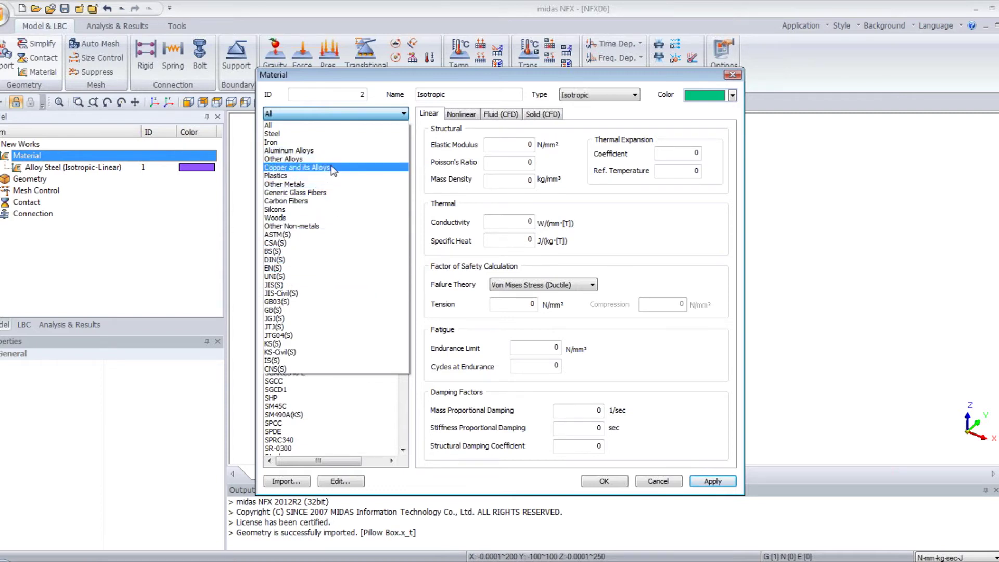
{"action": "left_click", "coordinate": [329, 151]}
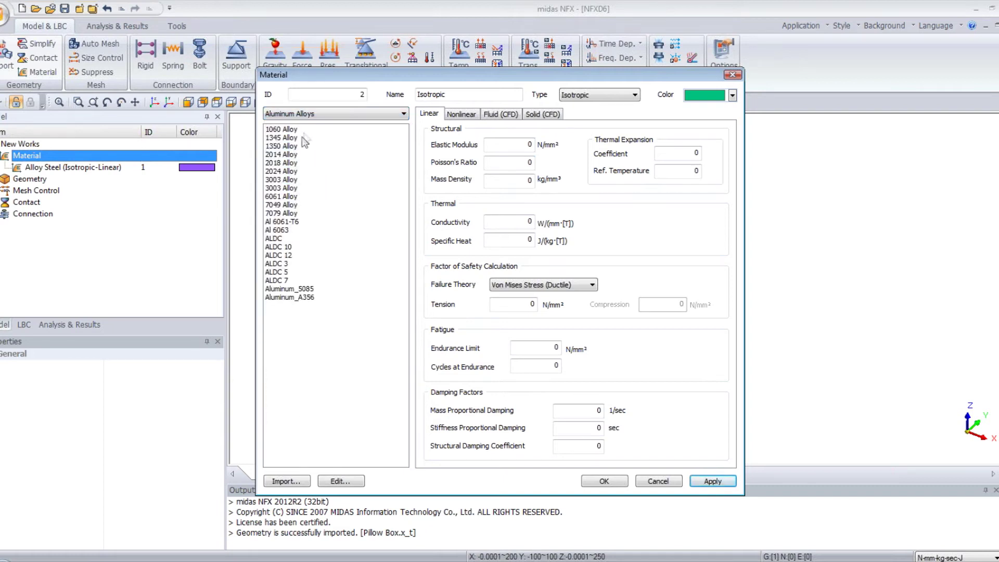
{"action": "left_click", "coordinate": [291, 180]}
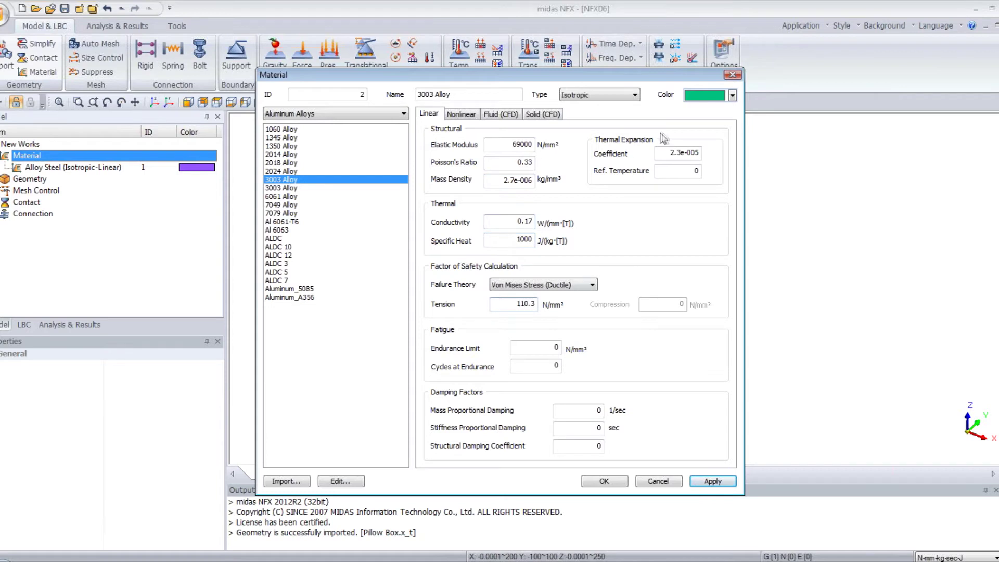
{"action": "left_click", "coordinate": [603, 481]}
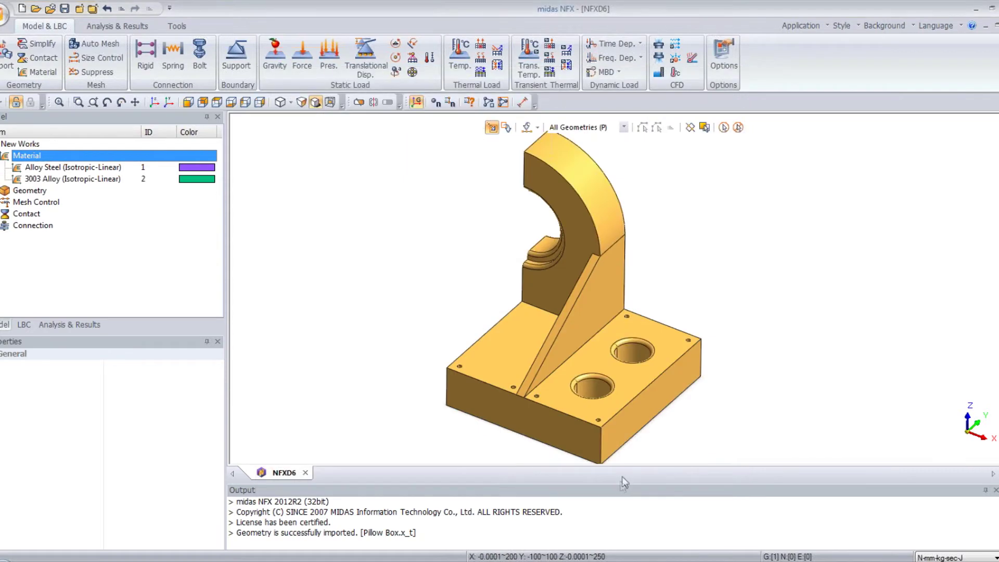
Step: Assign the 3003 Alloy material to the pillow box body
{"action": "left_click", "coordinate": [73, 180]}
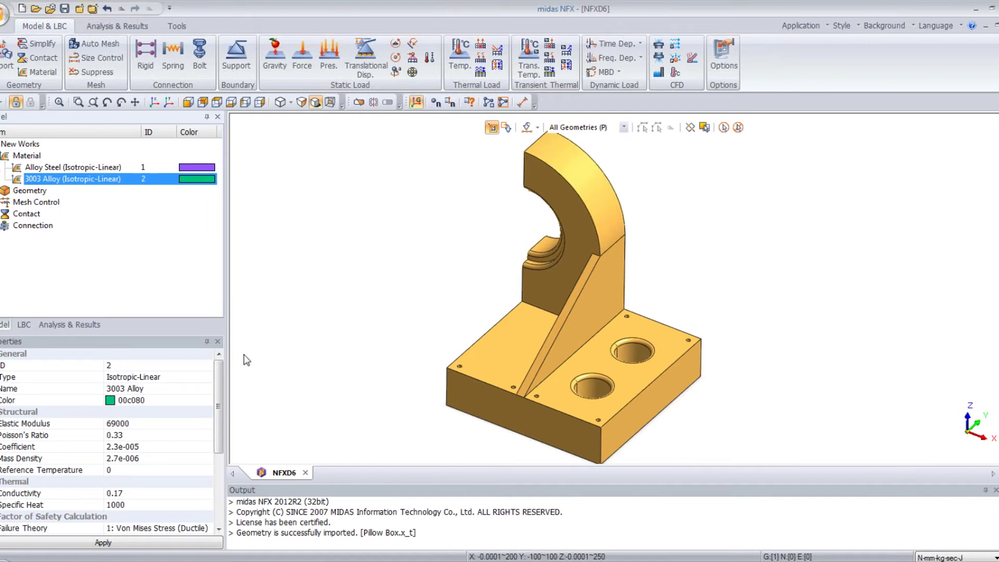
{"action": "left_click", "coordinate": [602, 331]}
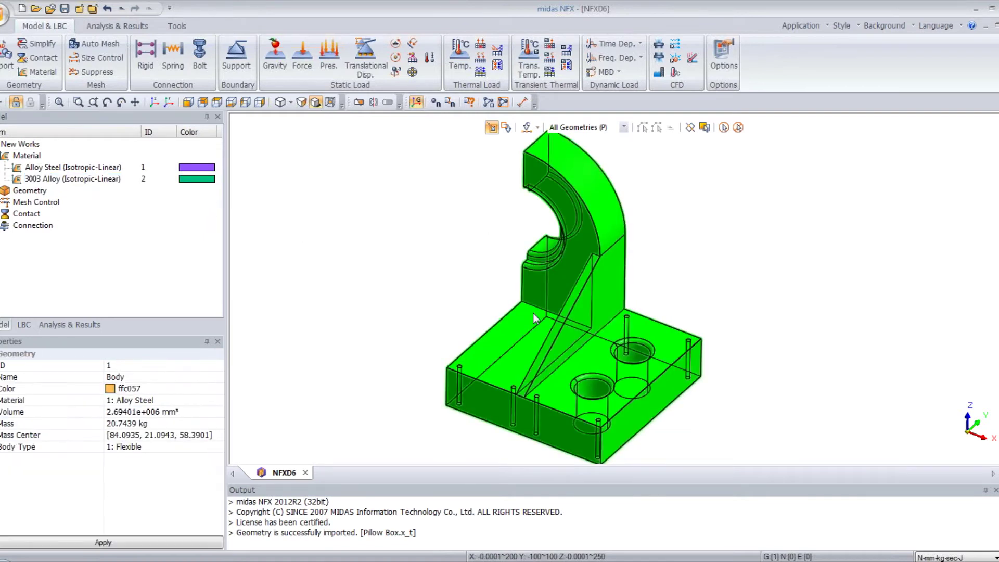
{"action": "right_click", "coordinate": [575, 314]}
{"action": "mouse_move", "coordinate": [636, 249]}
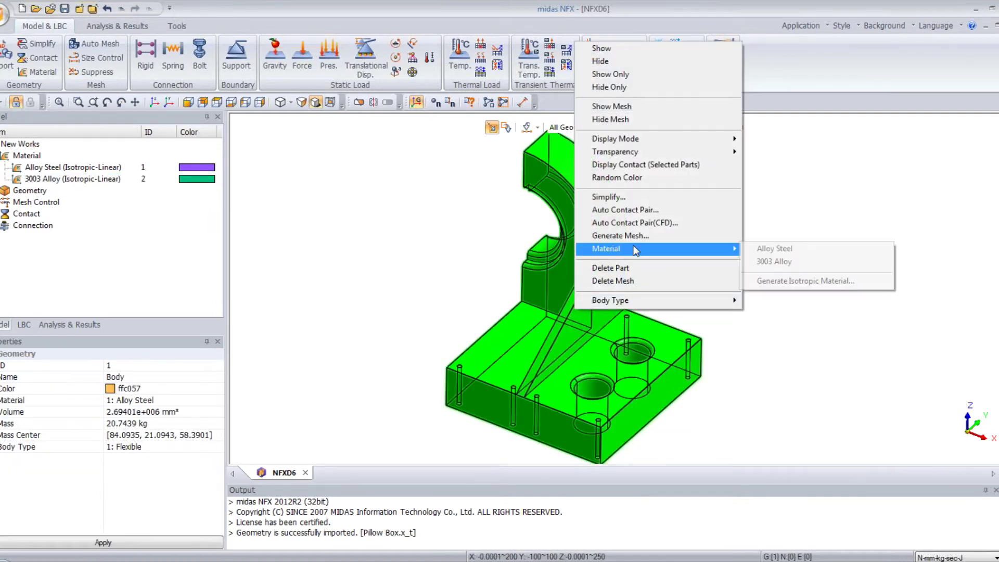
{"action": "left_click", "coordinate": [776, 261]}
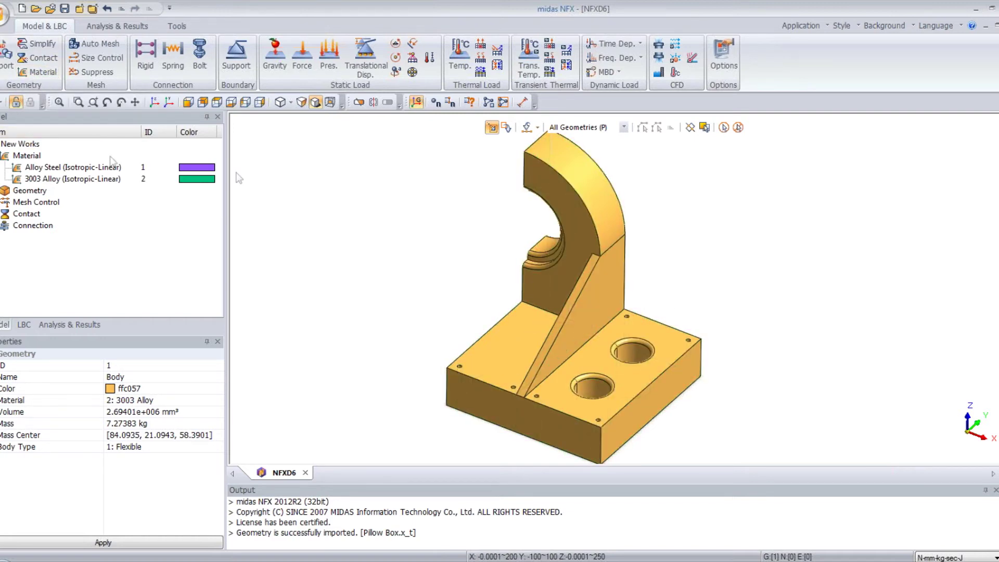
Step: Find and remove all holes with a radius below 11.325 mm using automatic model simplification
{"action": "left_click", "coordinate": [45, 48]}
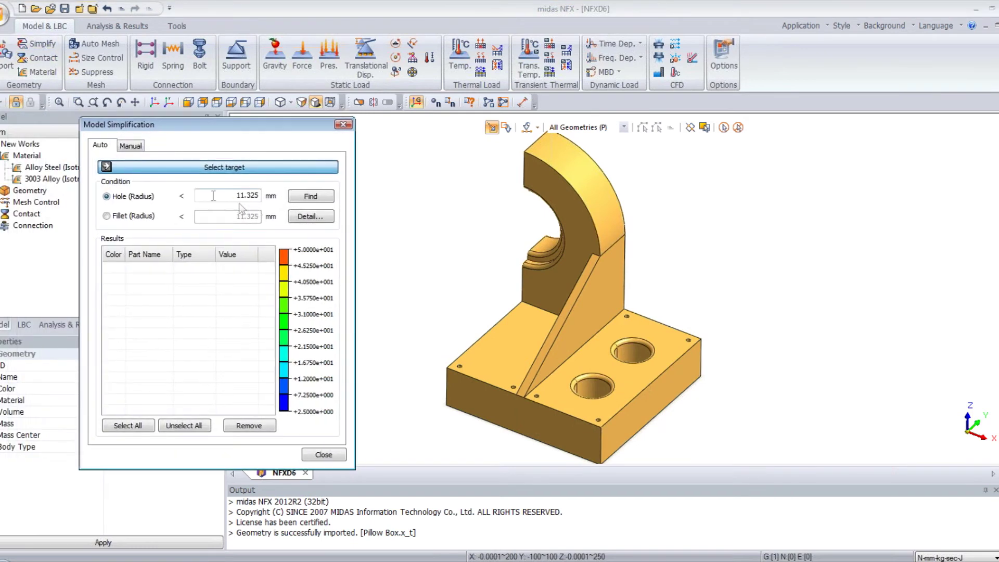
{"action": "left_click", "coordinate": [312, 199]}
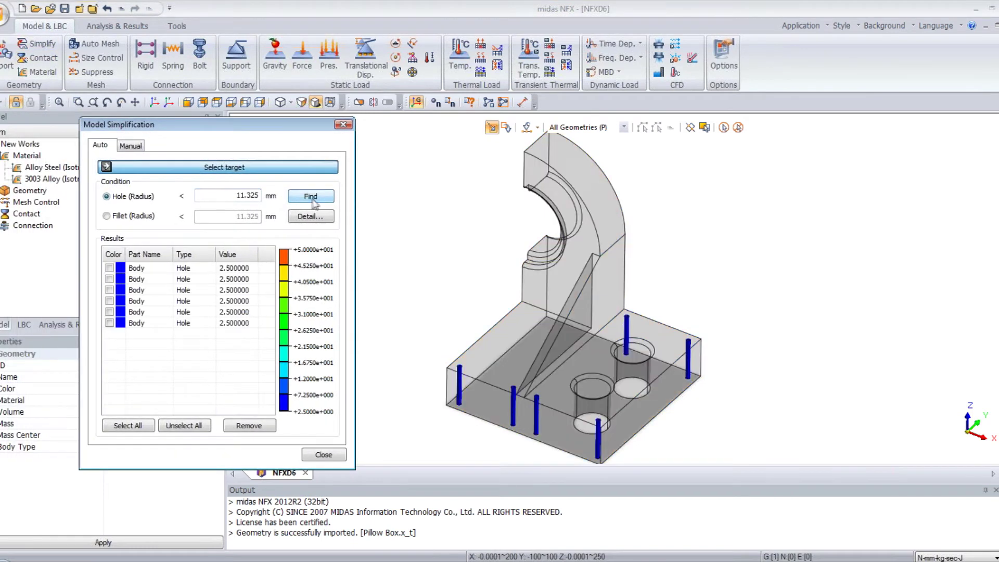
{"action": "left_click", "coordinate": [148, 427]}
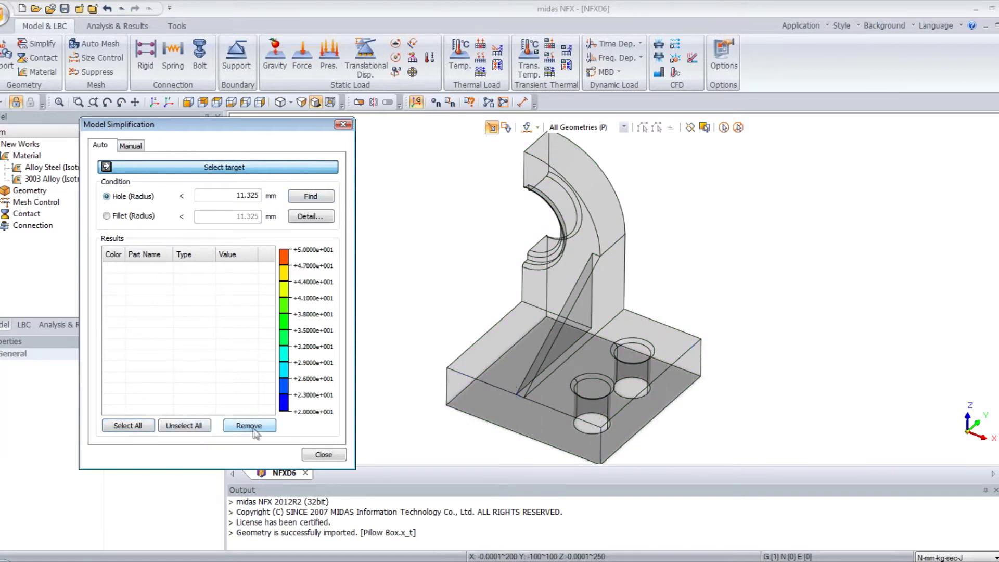
{"action": "left_click", "coordinate": [323, 455]}
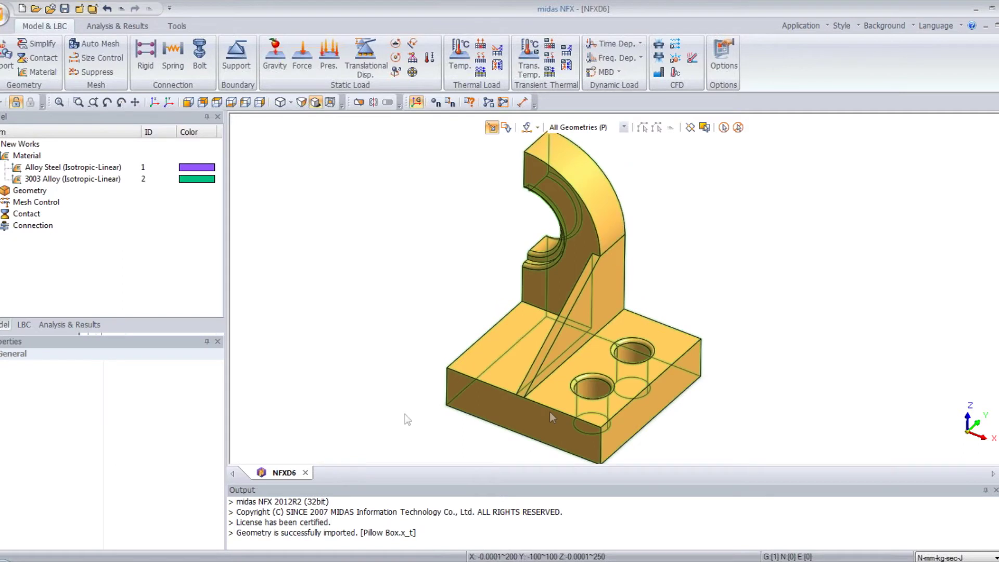
Step: Find and remove all fillets with a radius below 11.325 mm using automatic model simplification
{"action": "left_click", "coordinate": [42, 46]}
{"action": "left_click_drag", "start_coordinate": [104, 128], "coordinate": [166, 134]}
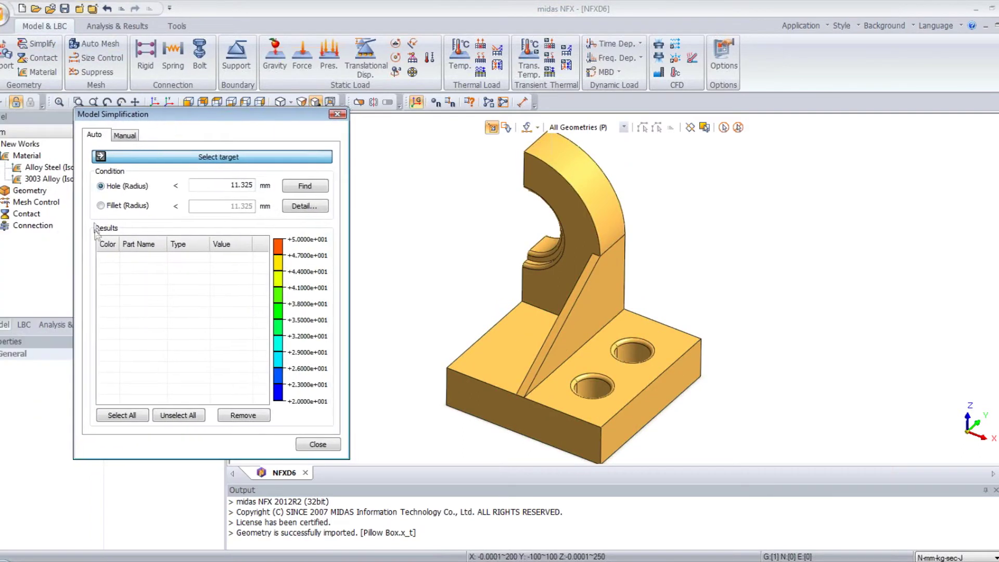
{"action": "left_click", "coordinate": [101, 206]}
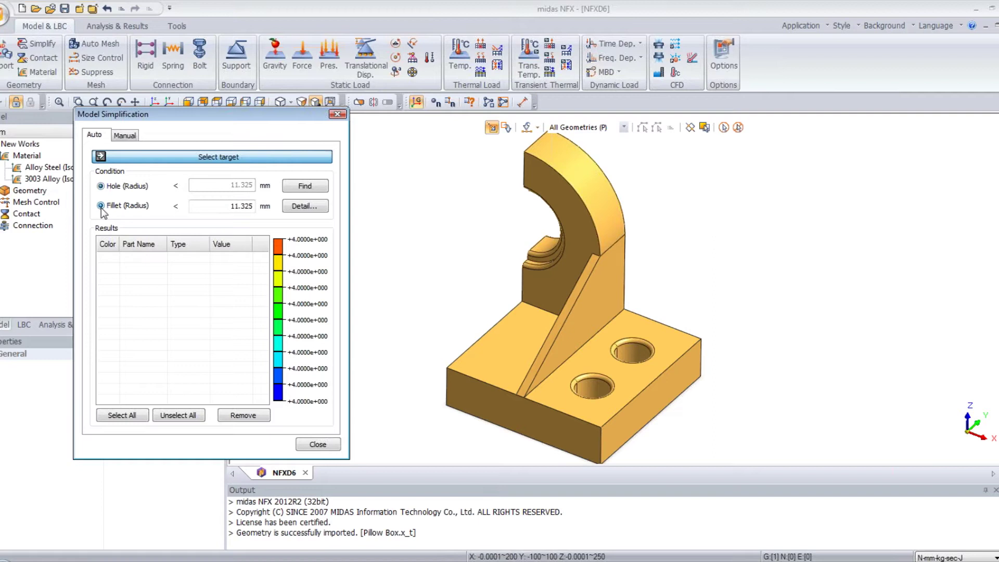
{"action": "left_click", "coordinate": [305, 187]}
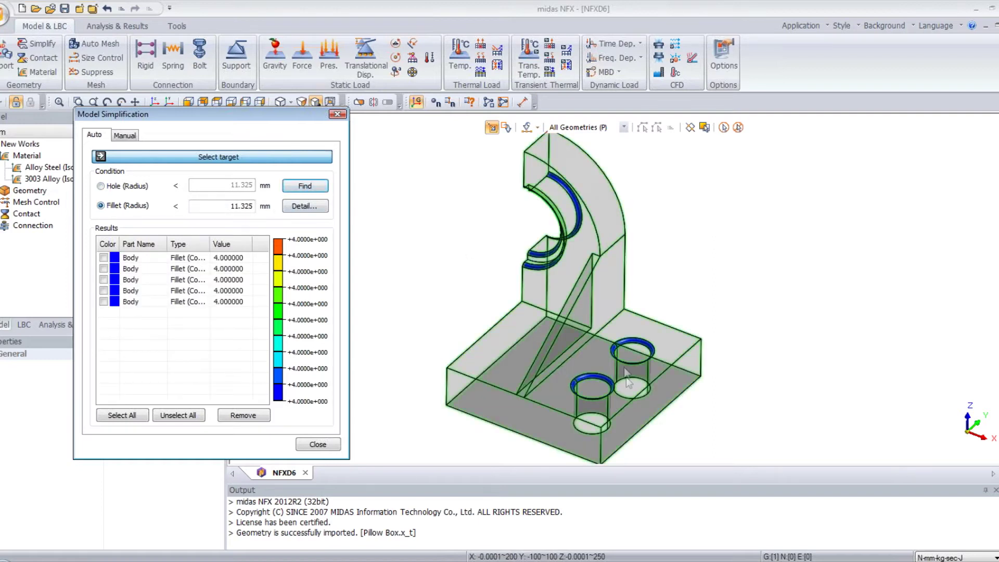
{"action": "left_click", "coordinate": [125, 419]}
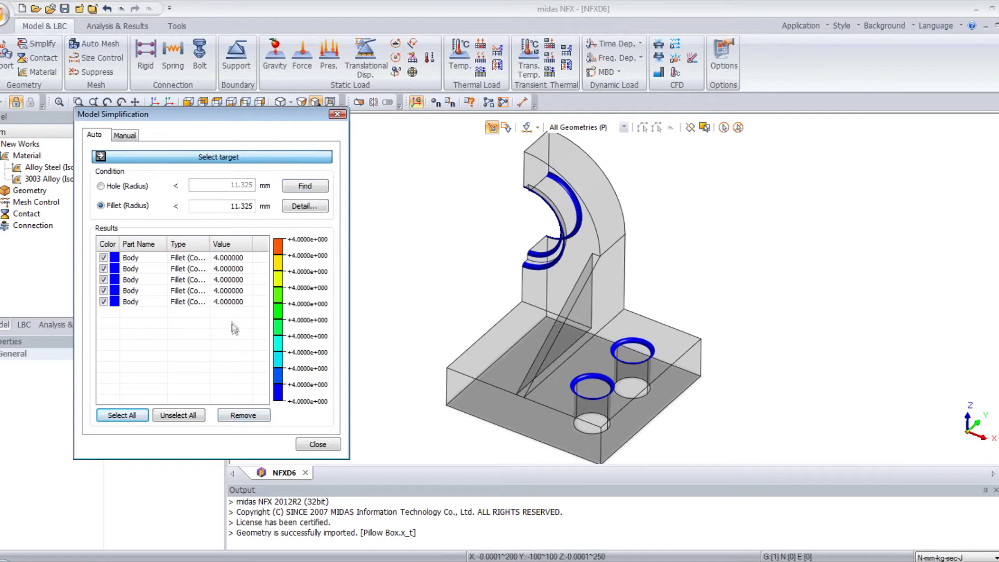
{"action": "left_click", "coordinate": [243, 415]}
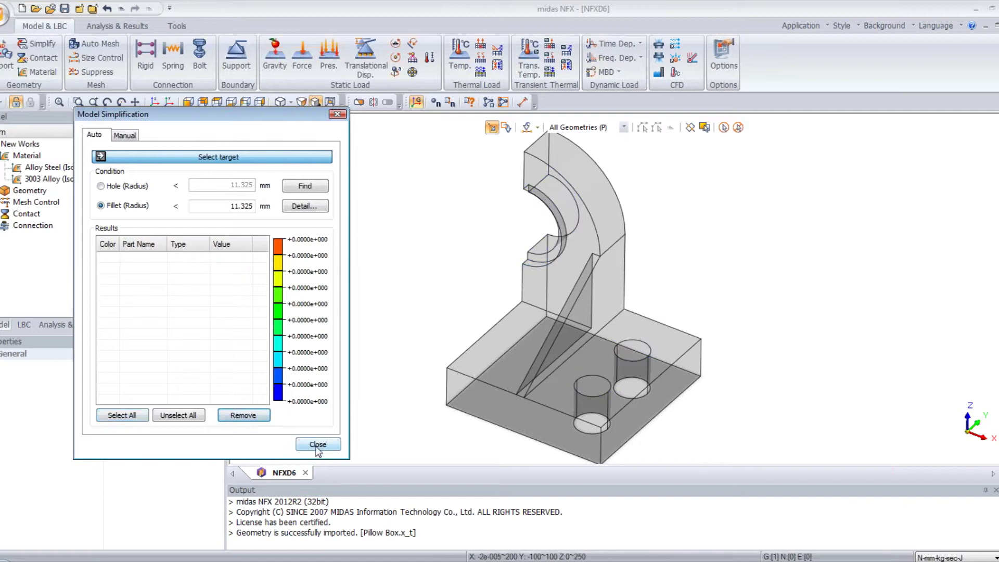
{"action": "left_click", "coordinate": [318, 444]}
Step: Apply a symmetry constraint to the two planar cut faces above and below the half bore, in Boundary Set-1
{"action": "middle_click_drag", "start_coordinate": [375, 348], "coordinate": [509, 270]}
{"action": "middle_click_drag", "start_coordinate": [505, 317], "coordinate": [591, 301]}
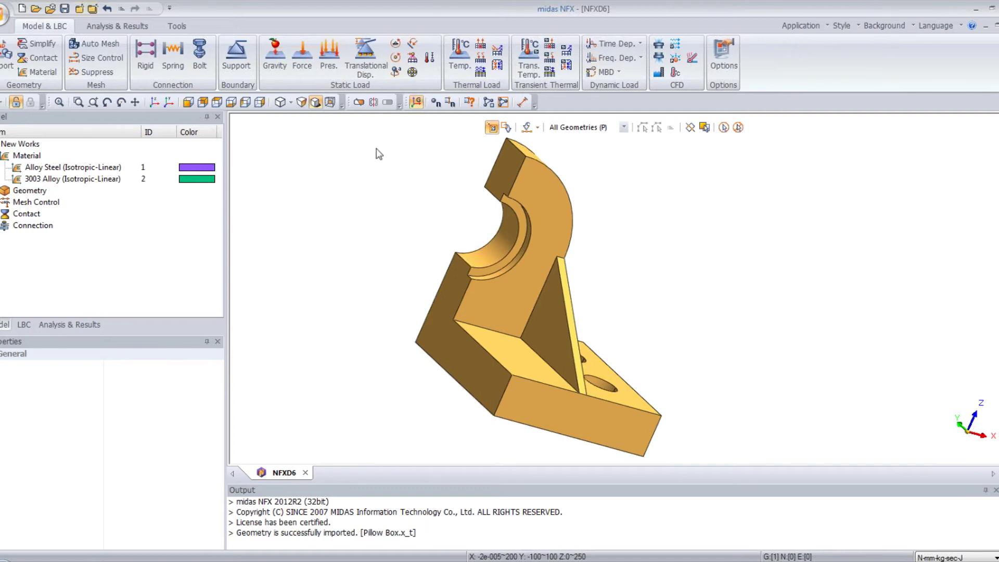
{"action": "middle_click_drag", "start_coordinate": [647, 216], "coordinate": [664, 216]}
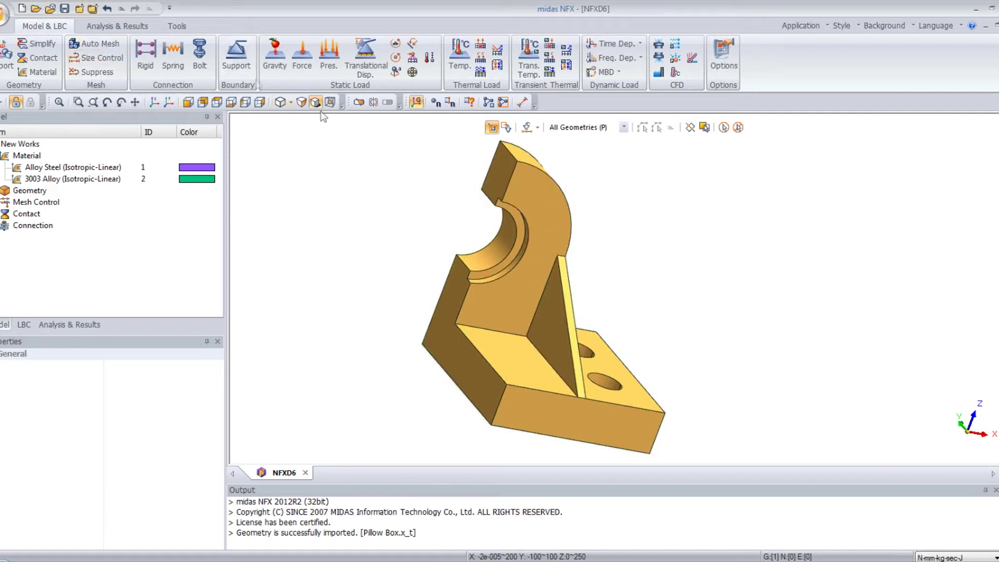
{"action": "left_click", "coordinate": [247, 75]}
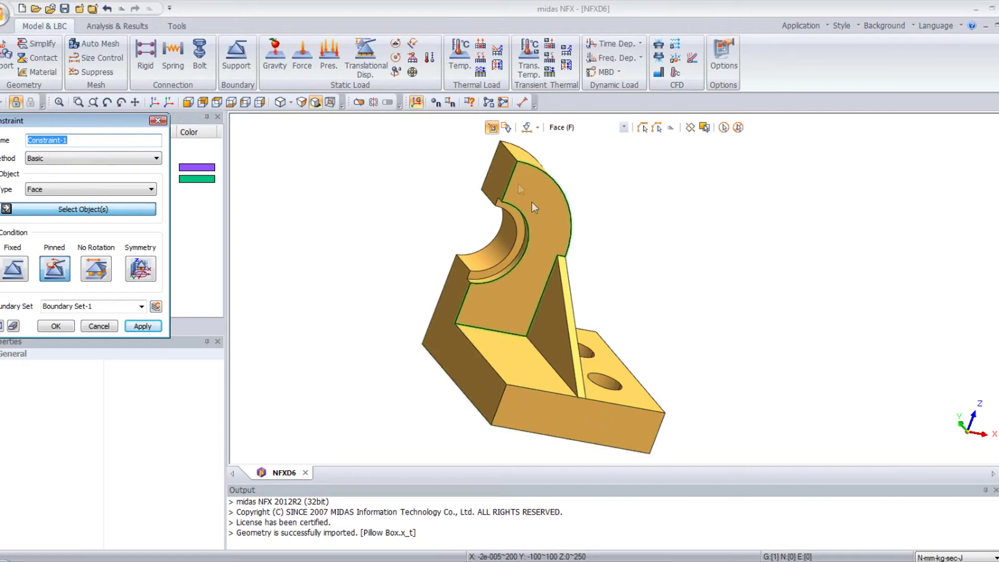
{"action": "left_click_drag", "start_coordinate": [115, 122], "coordinate": [254, 130]}
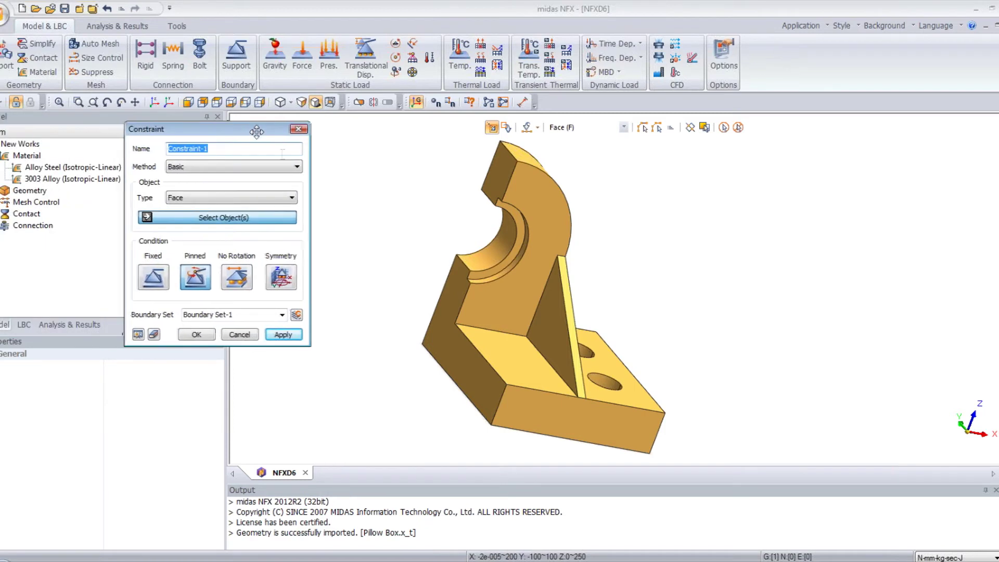
{"action": "left_click", "coordinate": [493, 174]}
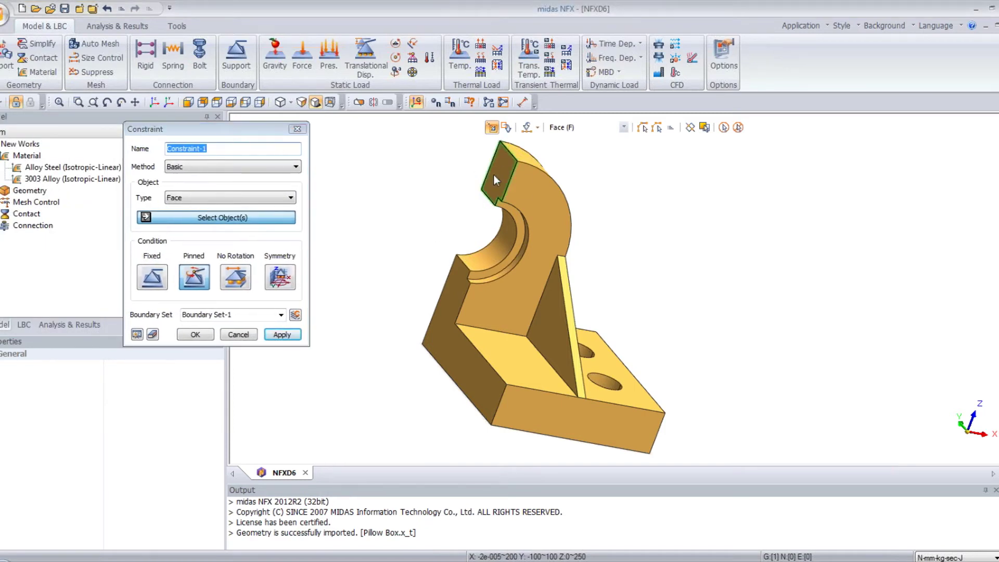
{"action": "left_click", "coordinate": [448, 323]}
{"action": "left_click", "coordinate": [281, 278]}
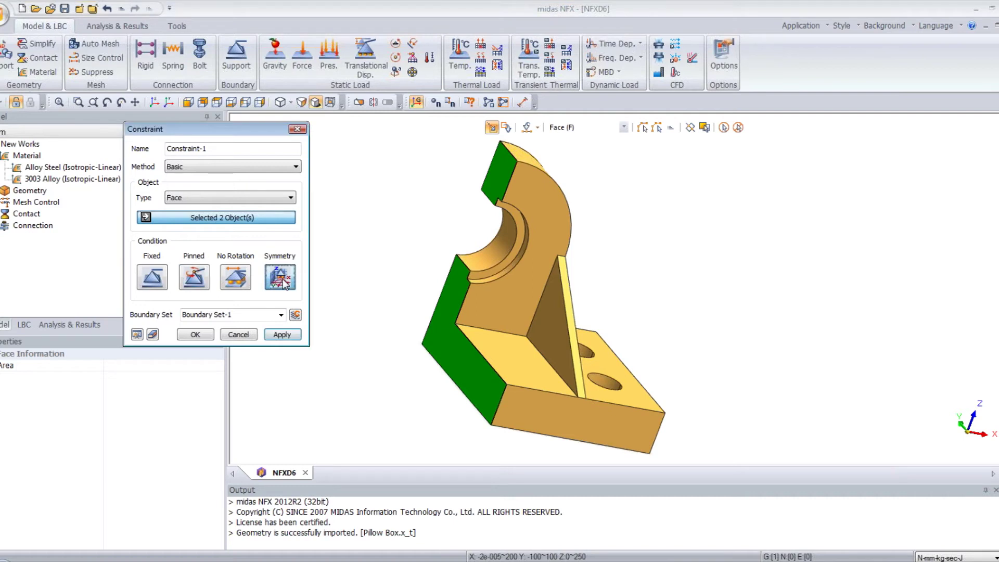
{"action": "left_click", "coordinate": [281, 334]}
{"action": "middle_click_drag", "start_coordinate": [553, 355], "coordinate": [566, 294]}
{"action": "middle_click_drag", "start_coordinate": [441, 214], "coordinate": [467, 258]}
{"action": "left_click", "coordinate": [628, 317]}
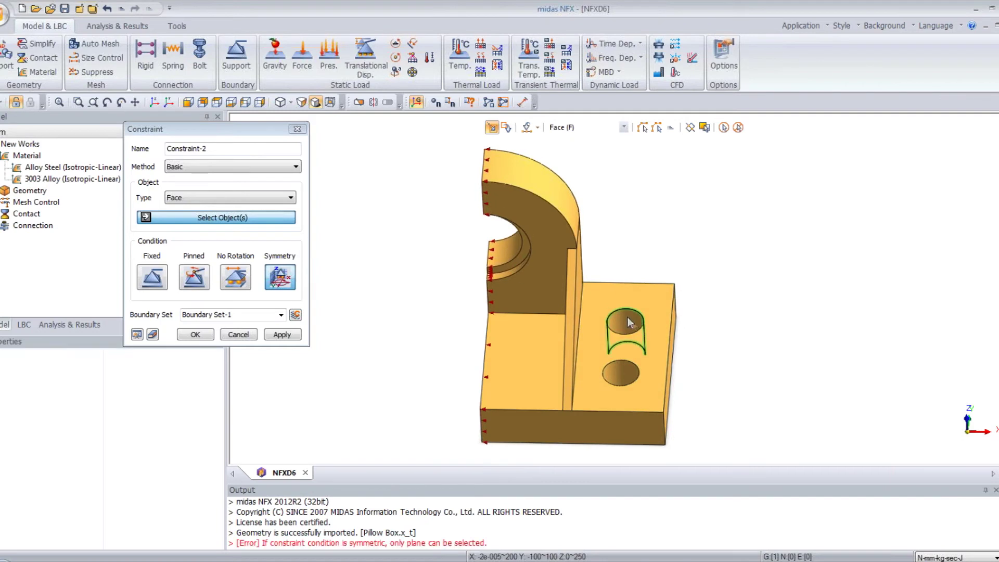
{"action": "left_click", "coordinate": [626, 318]}
{"action": "left_click", "coordinate": [626, 323]}
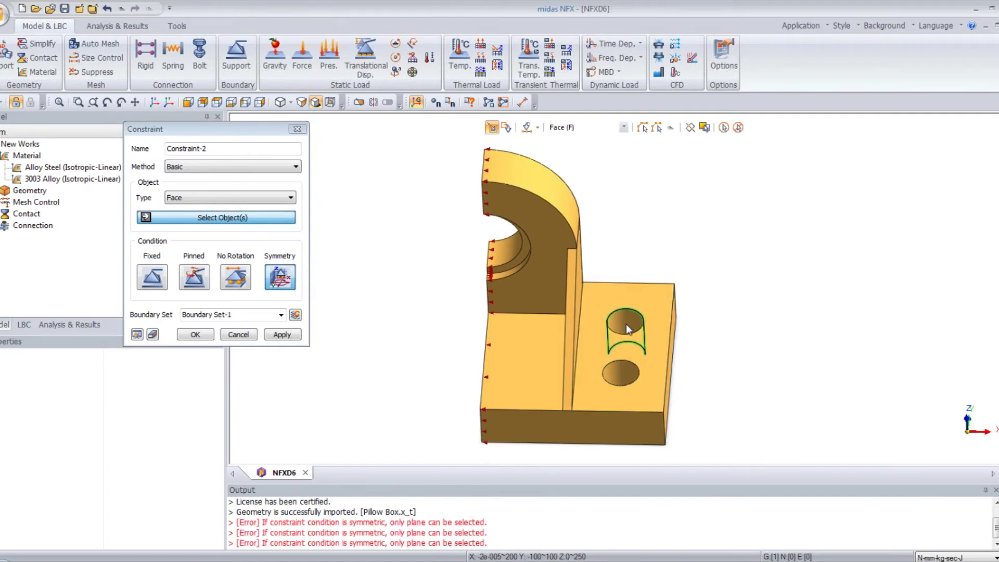
{"action": "middle_click_drag", "start_coordinate": [642, 248], "coordinate": [294, 254]}
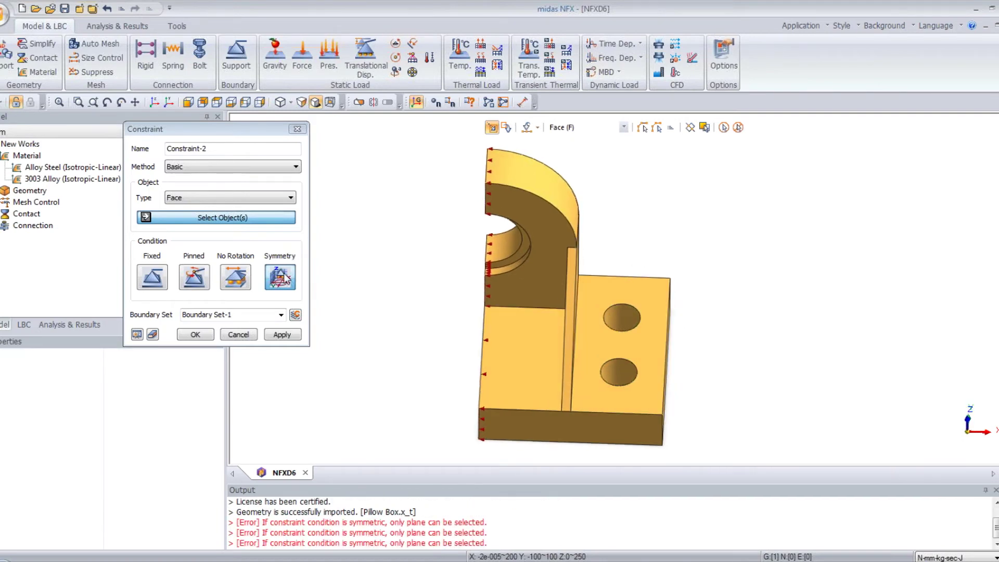
Step: Apply a pinned constraint to the four cylindrical faces of the two large base holes, in Boundary Set-1
{"action": "left_click", "coordinate": [197, 276]}
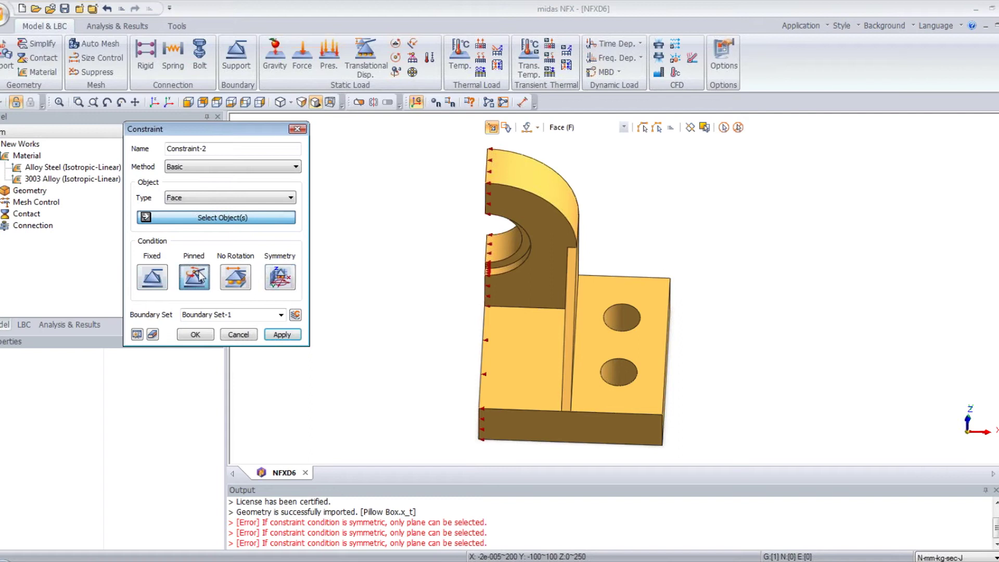
{"action": "left_click", "coordinate": [628, 325]}
{"action": "middle_click_drag", "start_coordinate": [623, 347], "coordinate": [626, 403]}
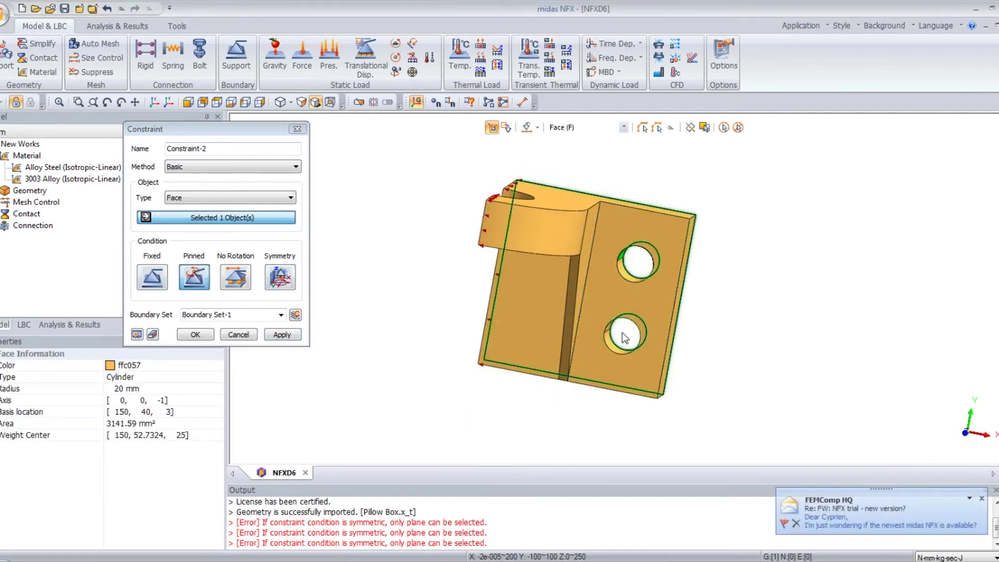
{"action": "left_click", "coordinate": [630, 277]}
{"action": "middle_click_drag", "start_coordinate": [628, 325], "coordinate": [641, 285]}
{"action": "left_click", "coordinate": [620, 365]}
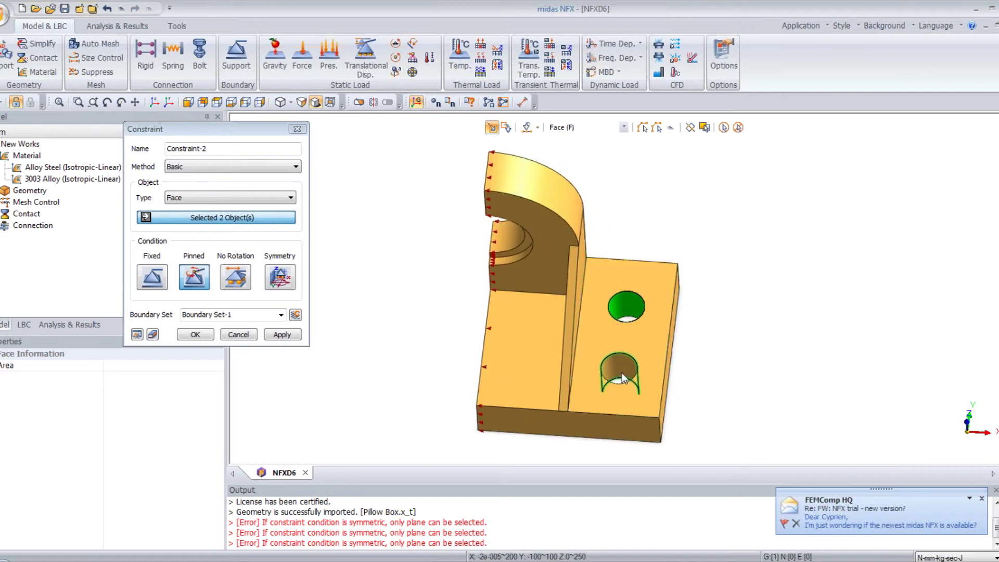
{"action": "left_click", "coordinate": [982, 498]}
{"action": "left_click", "coordinate": [985, 502]}
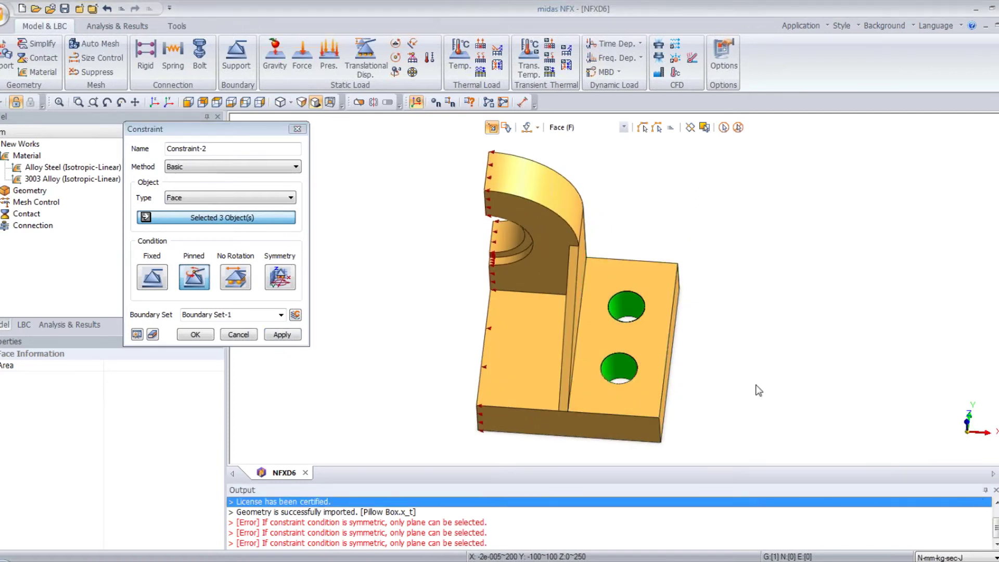
{"action": "middle_click_drag", "start_coordinate": [682, 348], "coordinate": [663, 383]}
{"action": "left_click", "coordinate": [611, 315]}
{"action": "middle_click_drag", "start_coordinate": [625, 289], "coordinate": [583, 183]}
{"action": "left_click", "coordinate": [199, 281]}
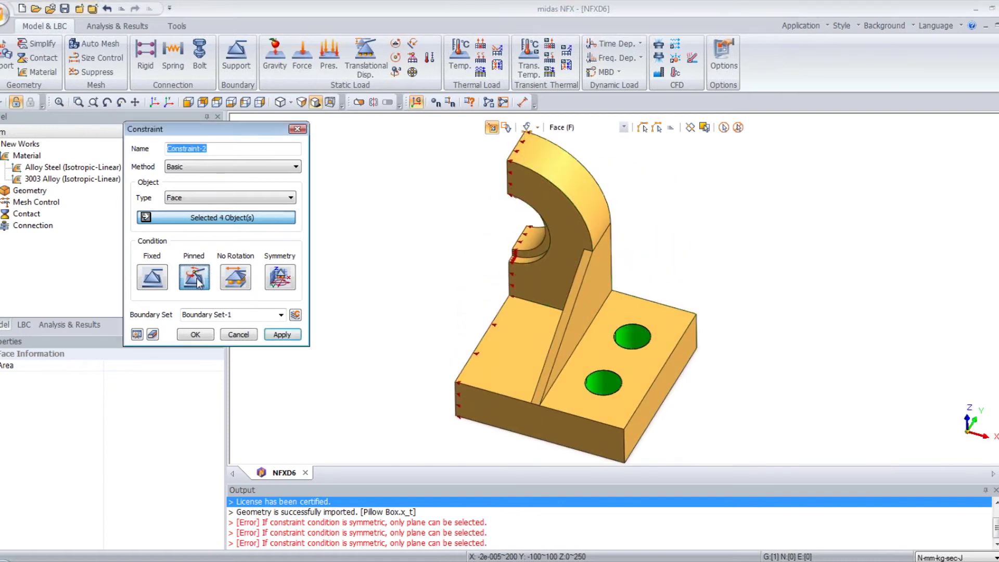
{"action": "left_click", "coordinate": [195, 335]}
Step: Apply a total force of 2000 N in Y to the flat ring-shaped face inside the half bore, in Load Set-1
{"action": "mouse_move", "coordinate": [469, 359]}
{"action": "middle_mouse_down"}
{"action": "mouse_move", "coordinate": [507, 352]}
{"action": "mouse_move", "coordinate": [481, 364]}
{"action": "middle_mouse_up"}
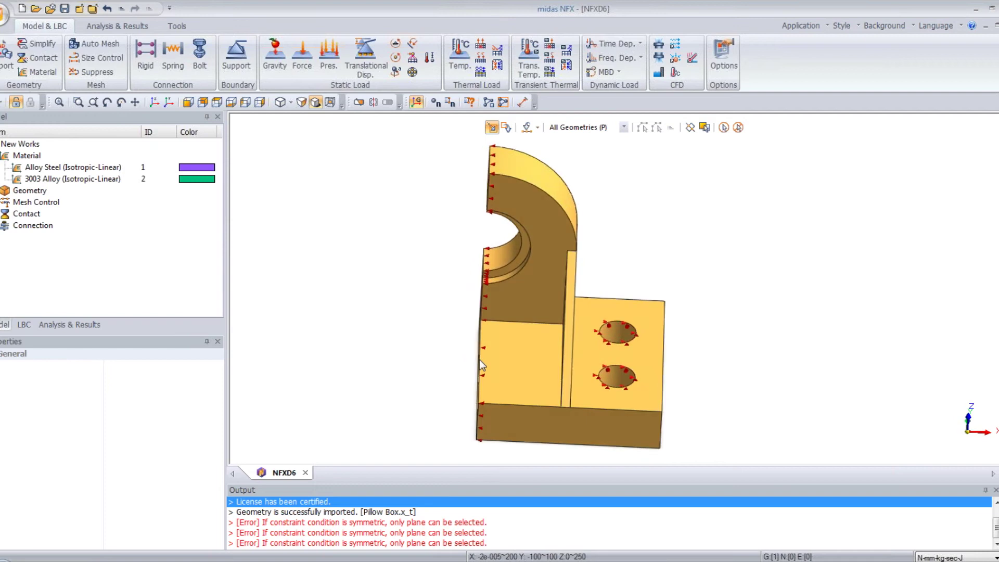
{"action": "left_click", "coordinate": [302, 58]}
{"action": "left_click_drag", "start_coordinate": [116, 124], "coordinate": [329, 151]}
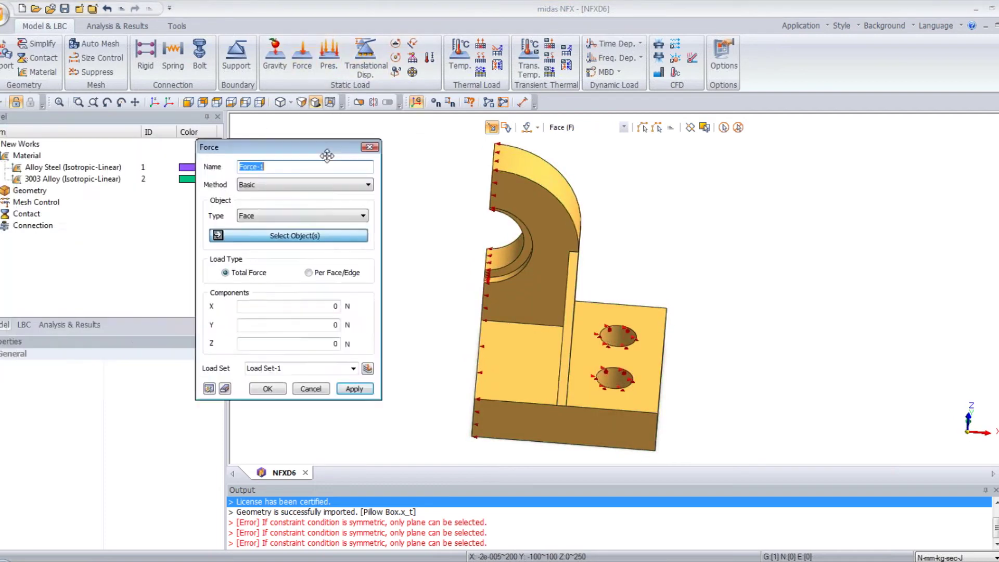
{"action": "left_click", "coordinate": [513, 265]}
{"action": "middle_click_drag", "start_coordinate": [514, 265], "coordinate": [348, 248]}
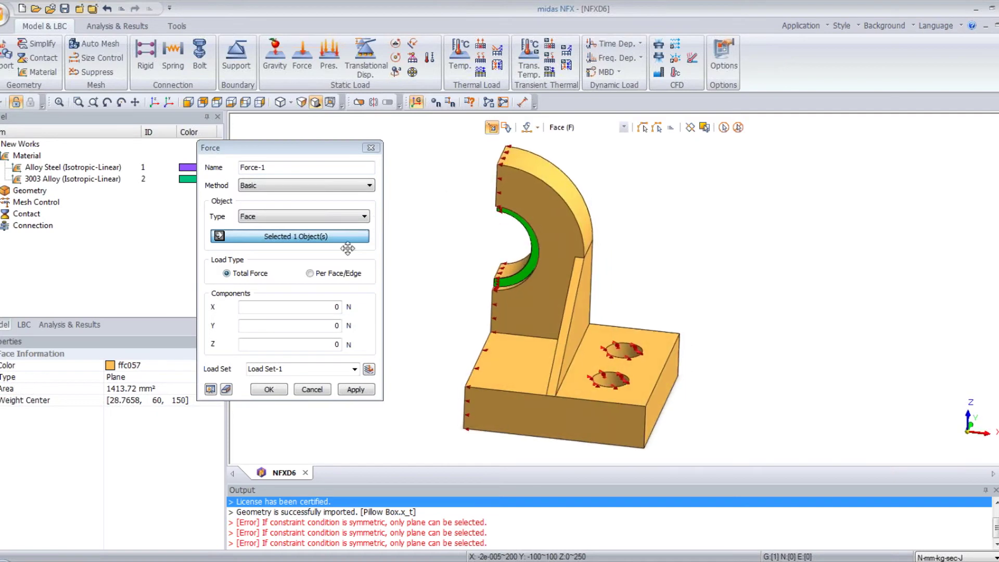
{"action": "left_click", "coordinate": [320, 324]}
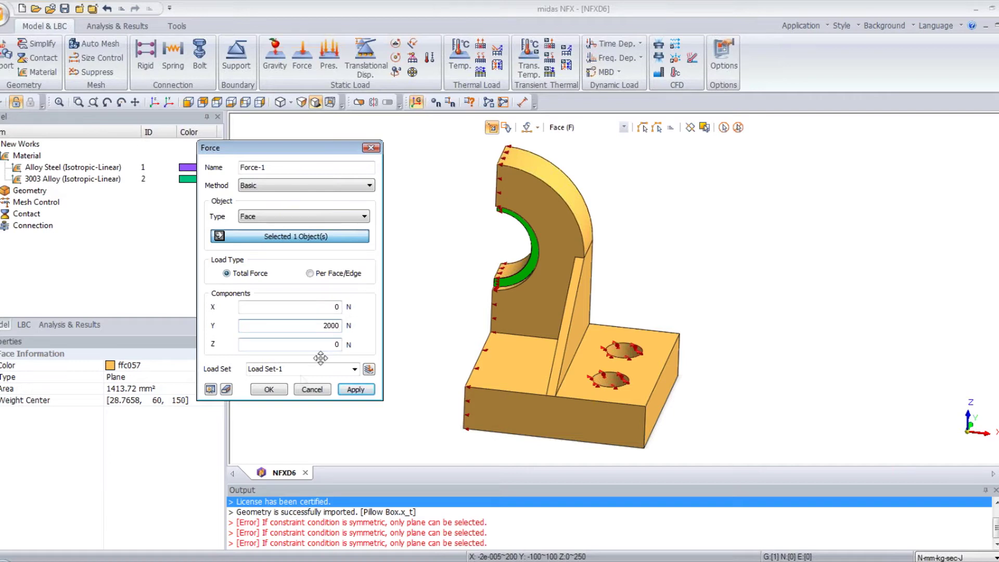
{"action": "left_click", "coordinate": [273, 391]}
Step: Set up meshing of the whole body with the High Speed Tetra Mesher and preview the mesh seeds on its edges
{"action": "middle_click_drag", "start_coordinate": [409, 392], "coordinate": [434, 234]}
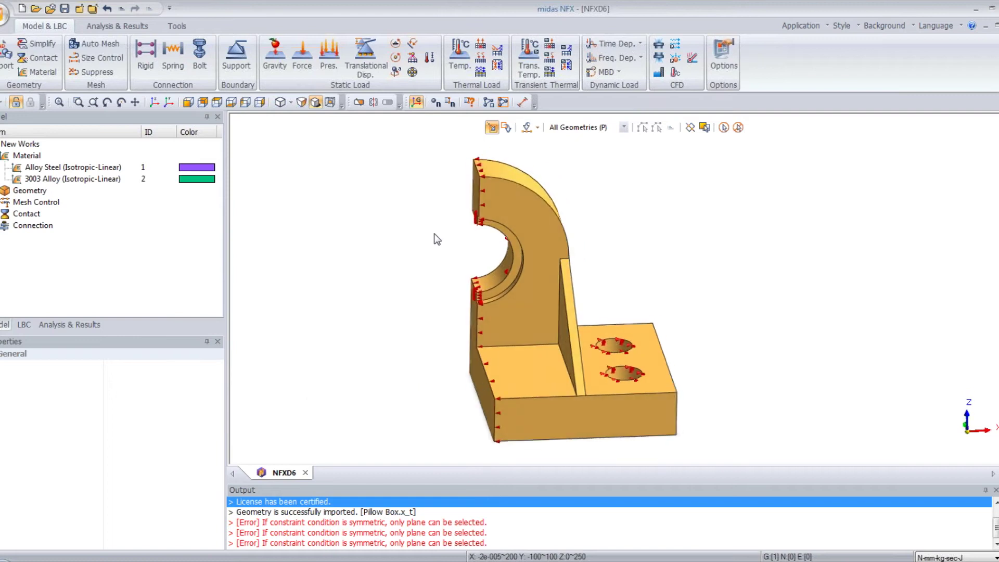
{"action": "left_click", "coordinate": [95, 44]}
{"action": "left_click_drag", "start_coordinate": [83, 120], "coordinate": [267, 165]}
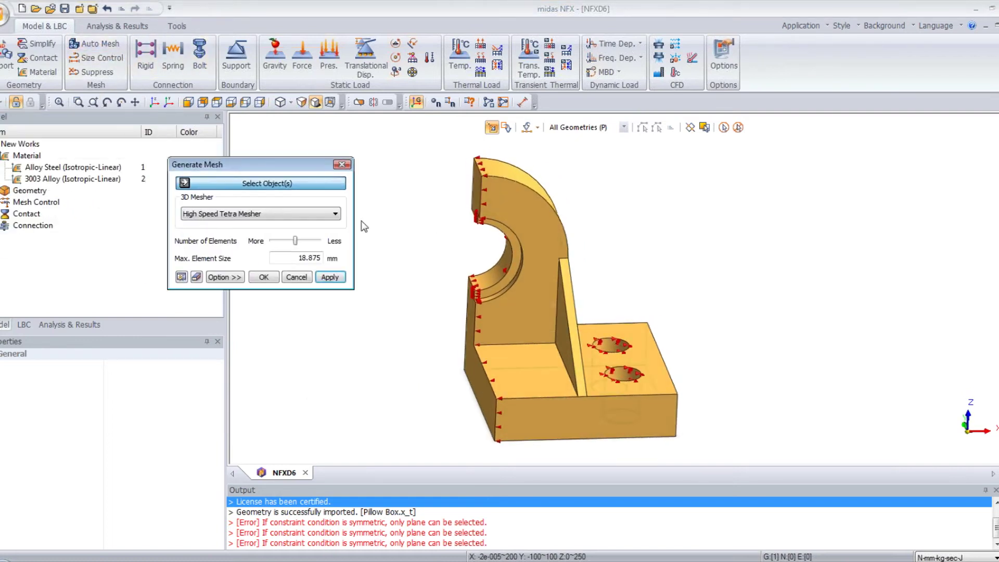
{"action": "left_click", "coordinate": [554, 301]}
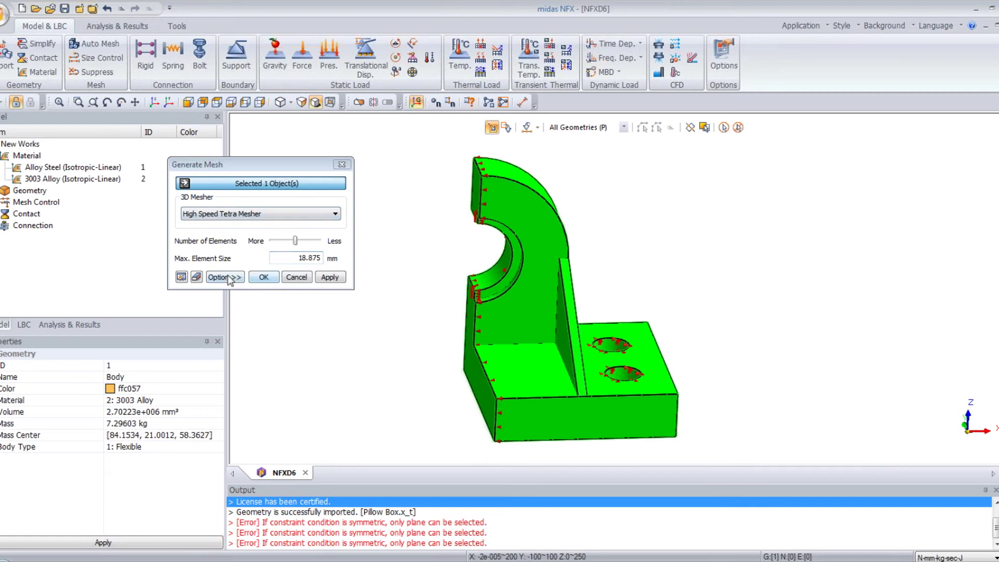
{"action": "left_click", "coordinate": [182, 277]}
{"action": "mouse_move", "coordinate": [638, 212]}
{"action": "middle_mouse_down"}
{"action": "mouse_move", "coordinate": [585, 245]}
{"action": "mouse_move", "coordinate": [634, 222]}
{"action": "middle_mouse_up"}
{"action": "middle_click_drag", "start_coordinate": [767, 377], "coordinate": [729, 394]}
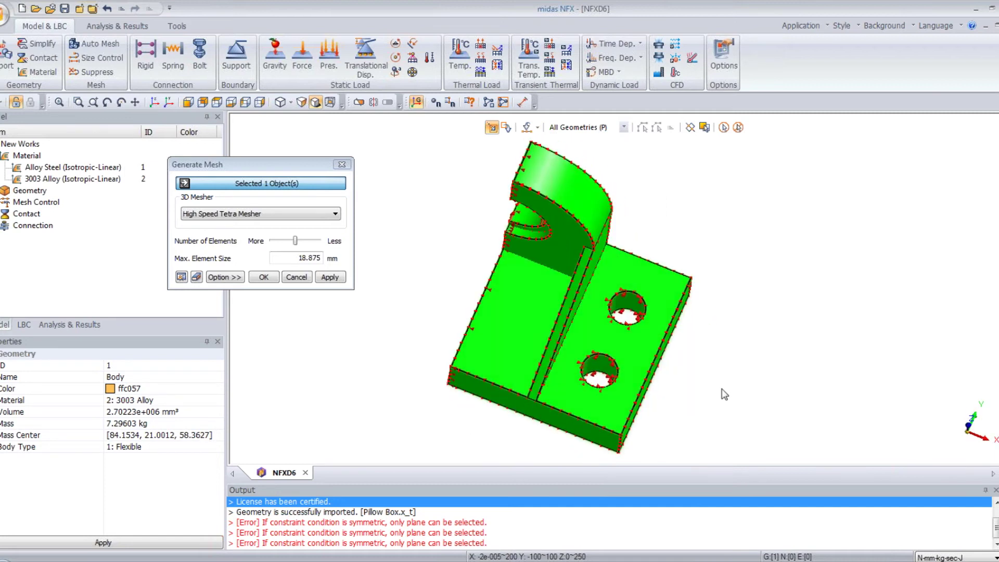
Step: Turn off higher-order elements and generate the tetra mesh with a maximum element size of 18.875 mm
{"action": "left_click", "coordinate": [225, 278]}
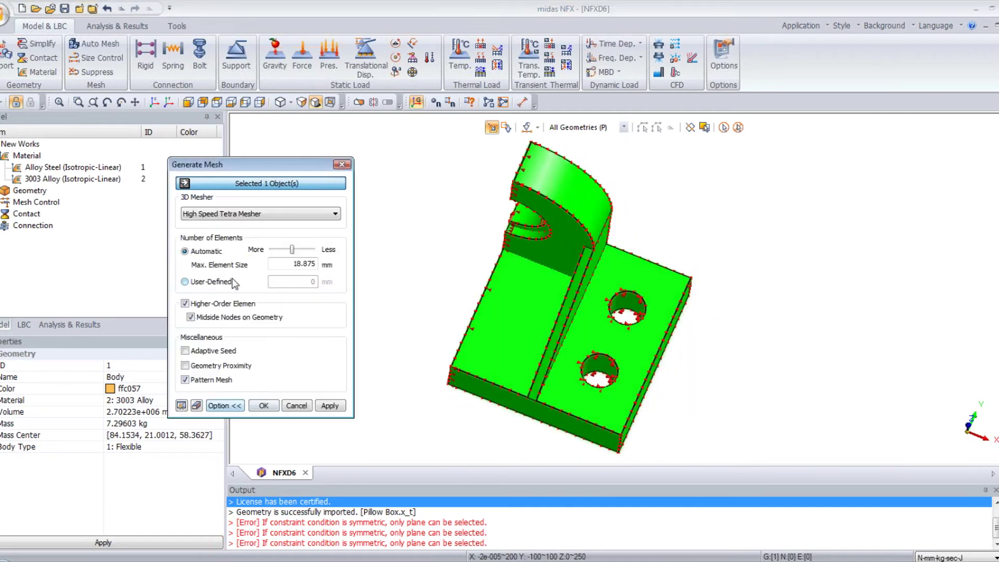
{"action": "left_click", "coordinate": [185, 304]}
{"action": "left_click", "coordinate": [233, 405]}
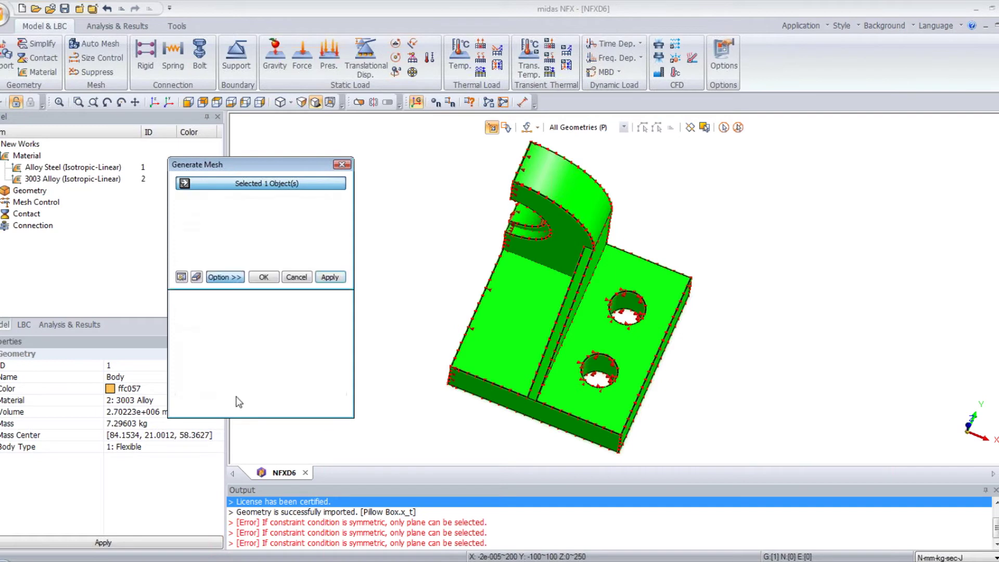
{"action": "left_click", "coordinate": [264, 278]}
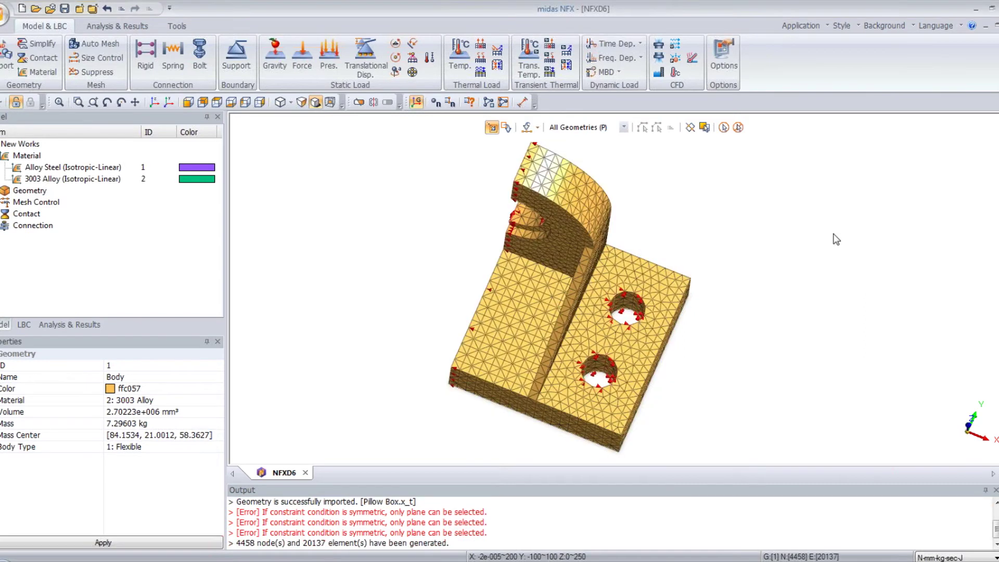
Step: Create a Linear Static analysis case for the meshed model
{"action": "middle_click_drag", "start_coordinate": [649, 213], "coordinate": [489, 181]}
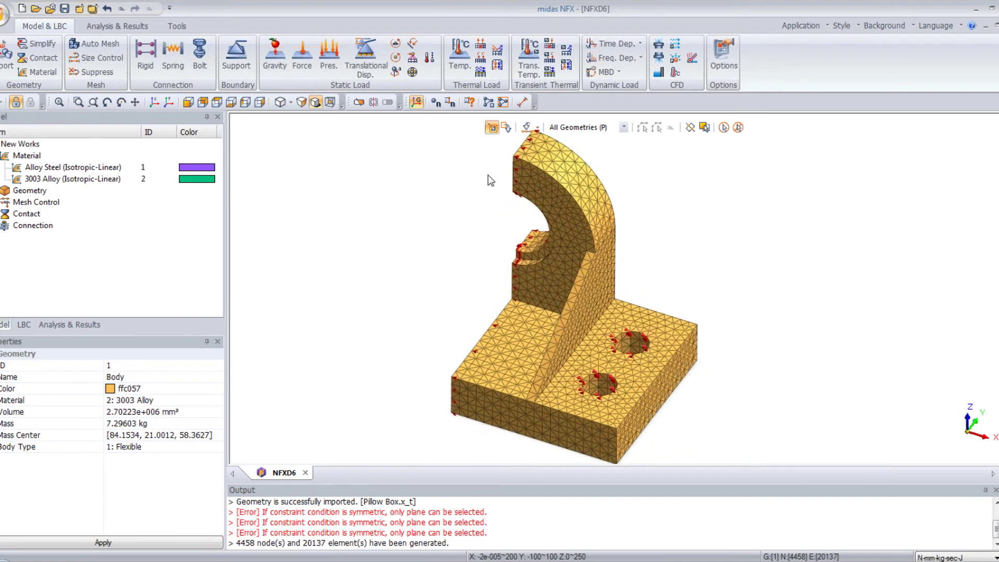
{"action": "left_click", "coordinate": [73, 323]}
{"action": "right_click", "coordinate": [50, 157]}
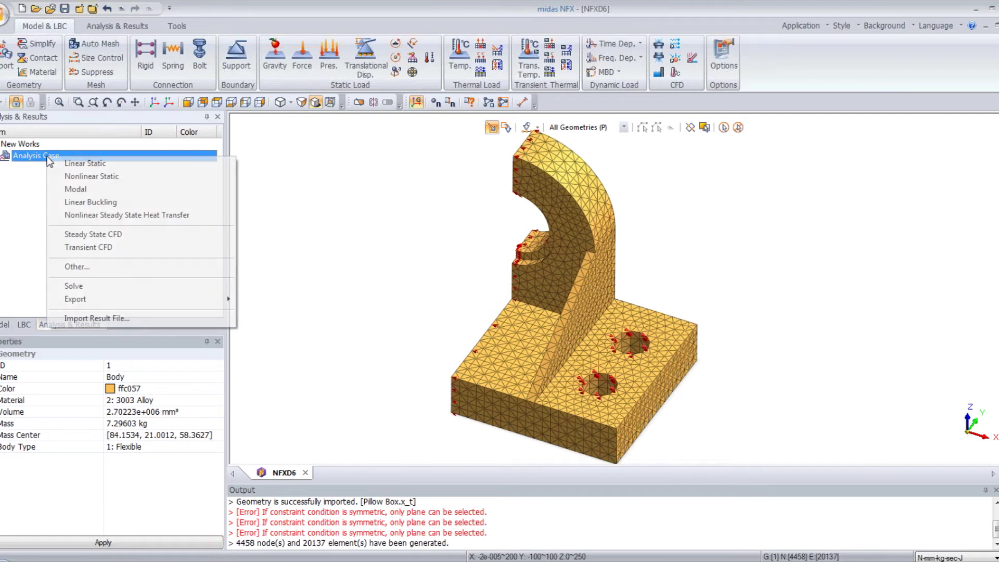
{"action": "left_click", "coordinate": [73, 165]}
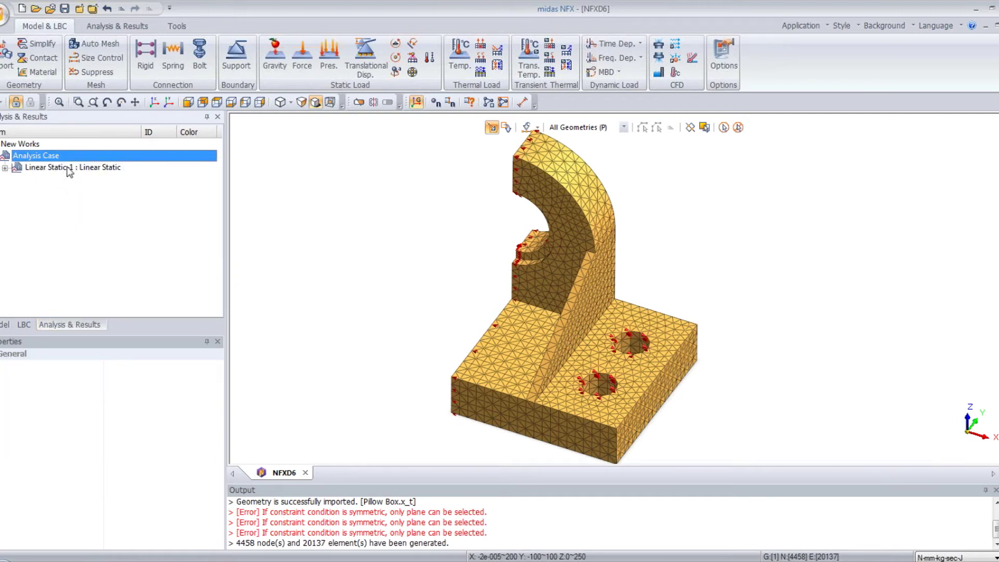
Step: Solve the Linear Static-1 case, saving the model as NFXD6 over the existing file
{"action": "right_click", "coordinate": [69, 172]}
{"action": "left_click", "coordinate": [86, 177]}
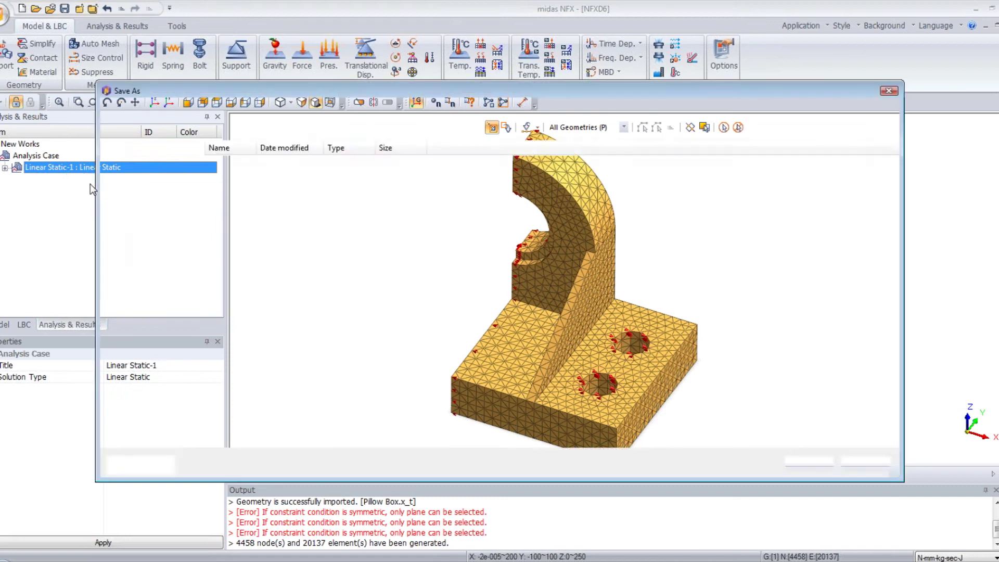
{"action": "left_click", "coordinate": [826, 468]}
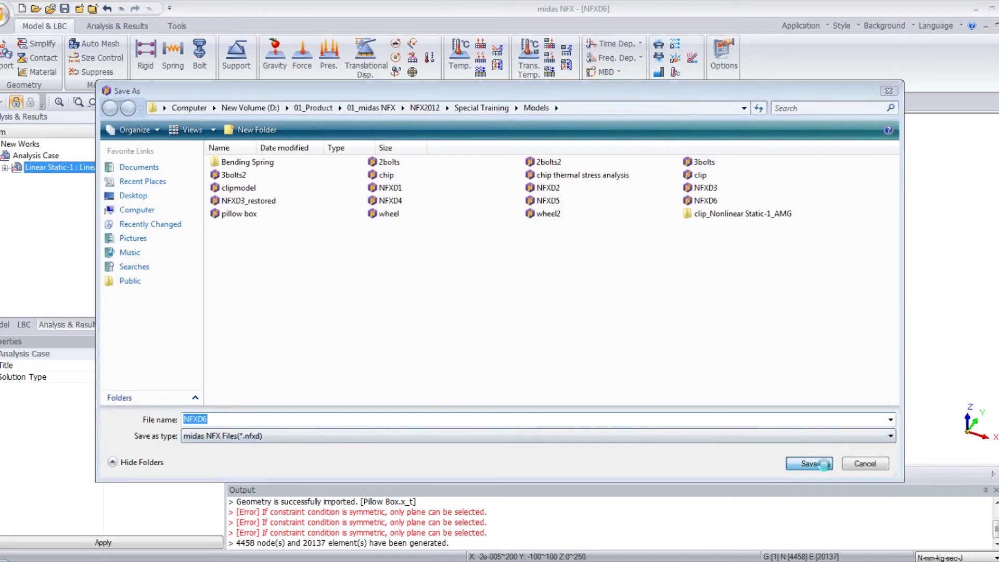
{"action": "key", "text": "Return"}
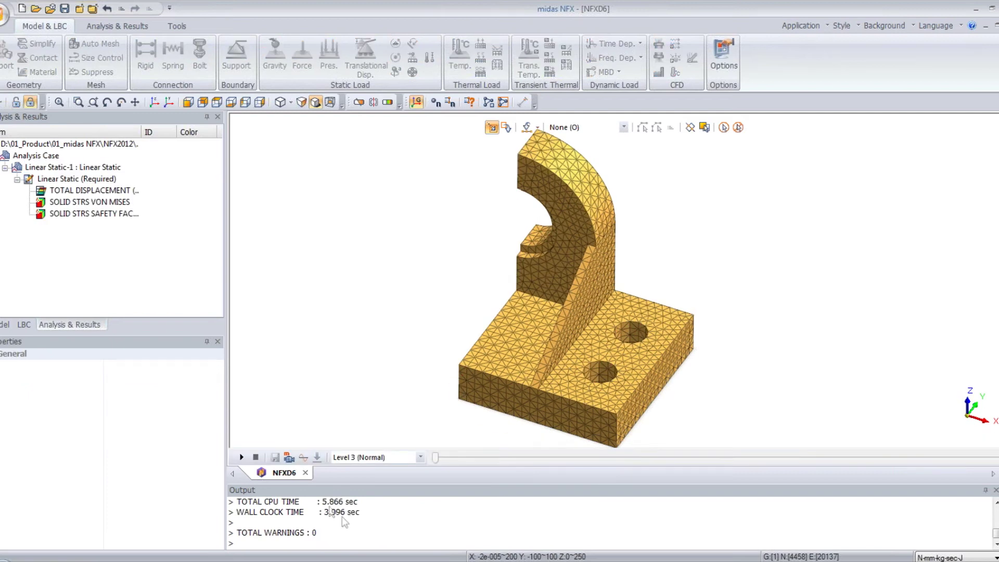
Step: Display the total displacement contour with the shape shown as Deformed+Undeformed (Feature)
{"action": "double_click", "coordinate": [65, 192]}
{"action": "middle_click_drag", "start_coordinate": [469, 356], "coordinate": [420, 347]}
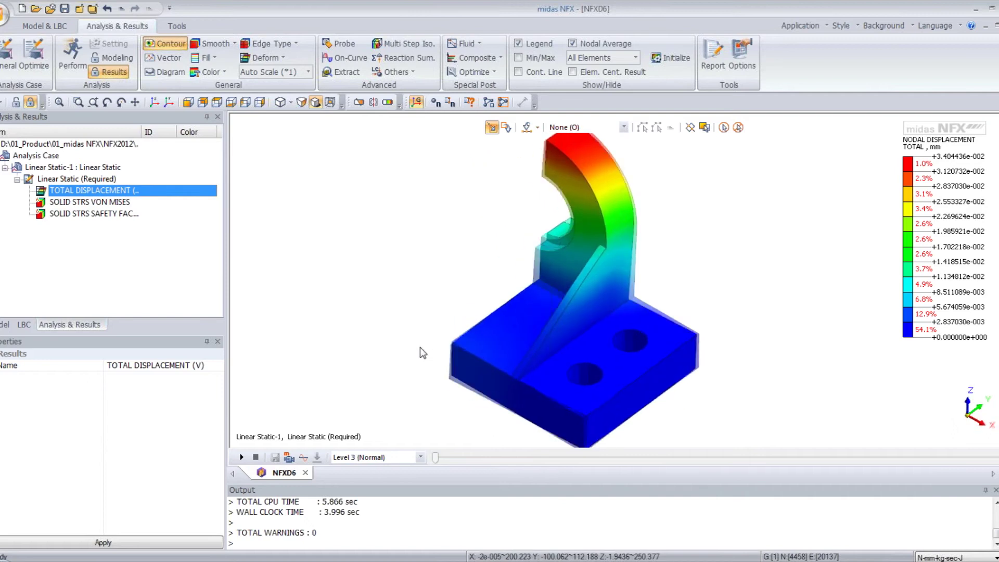
{"action": "left_click", "coordinate": [265, 57]}
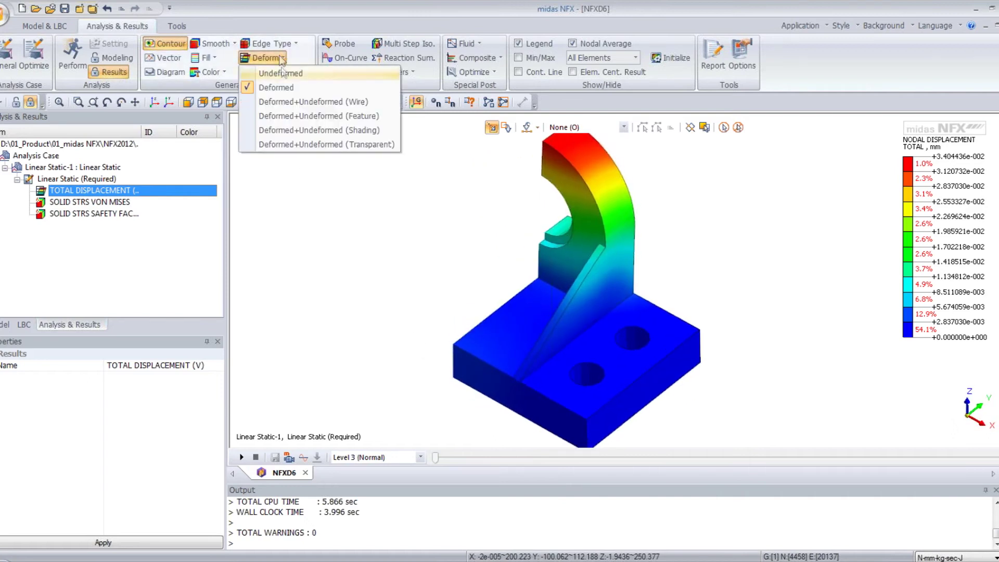
{"action": "left_click", "coordinate": [301, 116]}
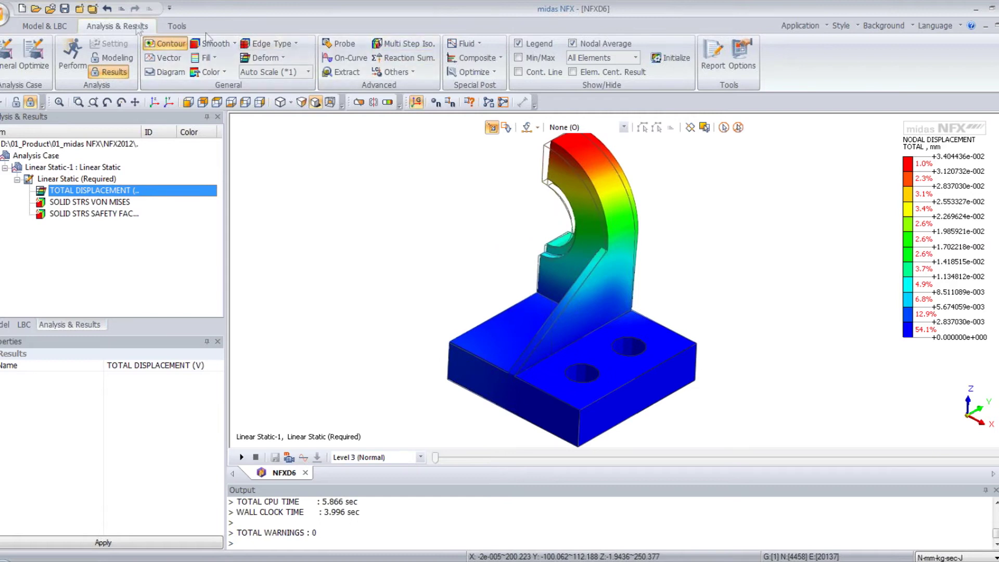
{"action": "left_click", "coordinate": [61, 29]}
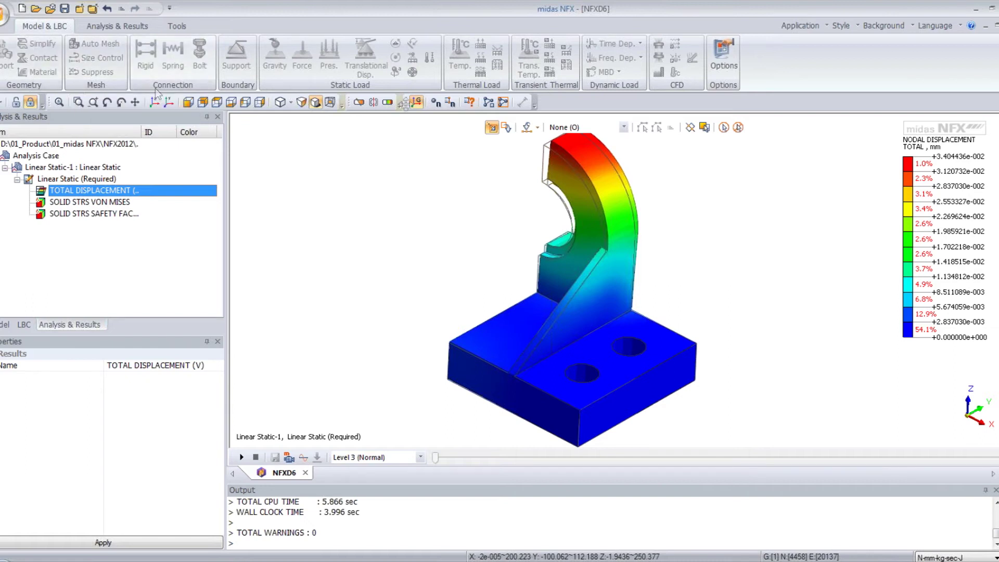
{"action": "left_click", "coordinate": [102, 27]}
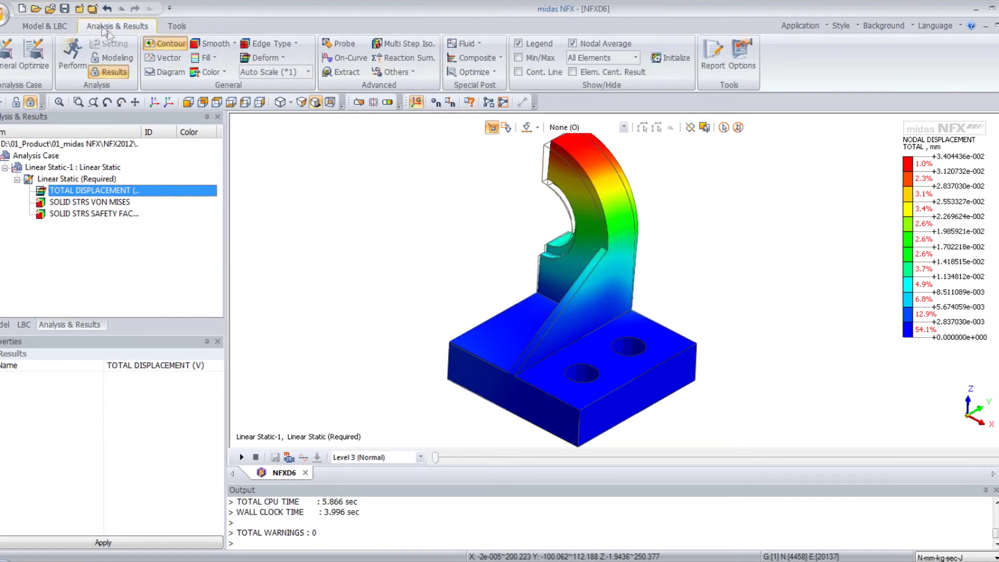
{"action": "mouse_move", "coordinate": [401, 167]}
{"action": "middle_mouse_down"}
{"action": "mouse_move", "coordinate": [410, 176]}
{"action": "mouse_move", "coordinate": [404, 169]}
{"action": "middle_mouse_up"}
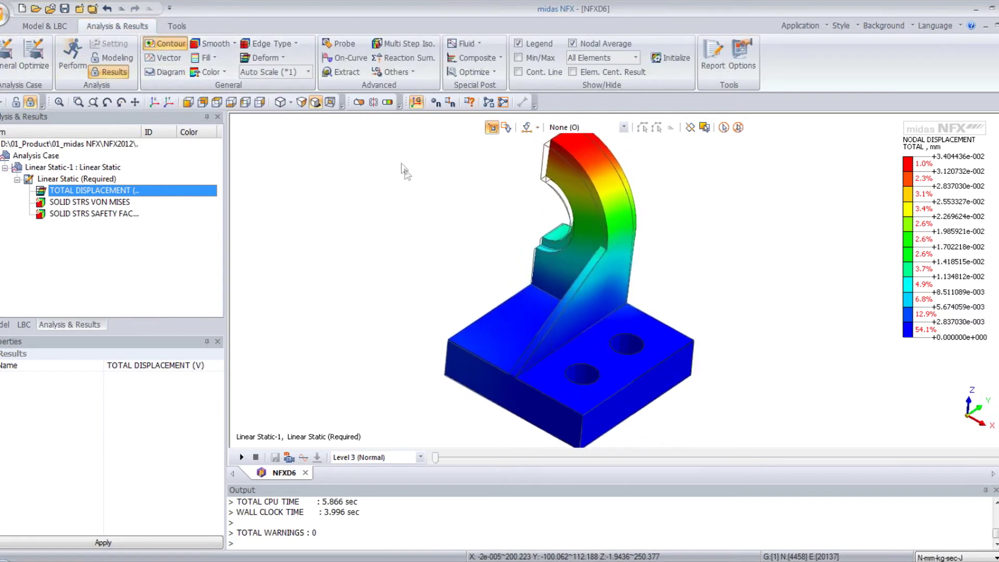
Step: Probe the total displacement at nodes on the upper arch, near the top of the rib and on the base
{"action": "left_click", "coordinate": [343, 44]}
{"action": "left_click", "coordinate": [579, 201]}
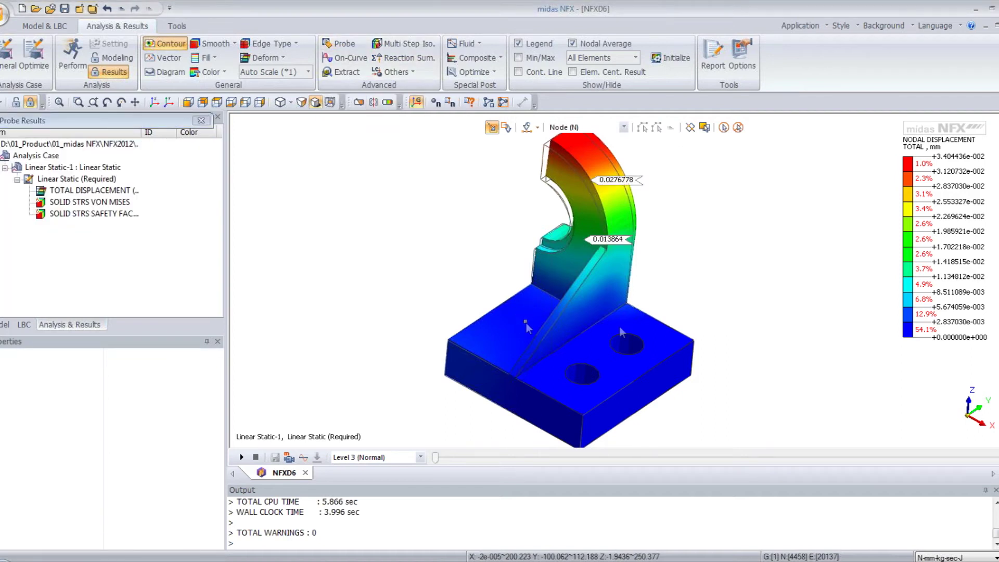
{"action": "middle_click_drag", "start_coordinate": [453, 264], "coordinate": [443, 261]}
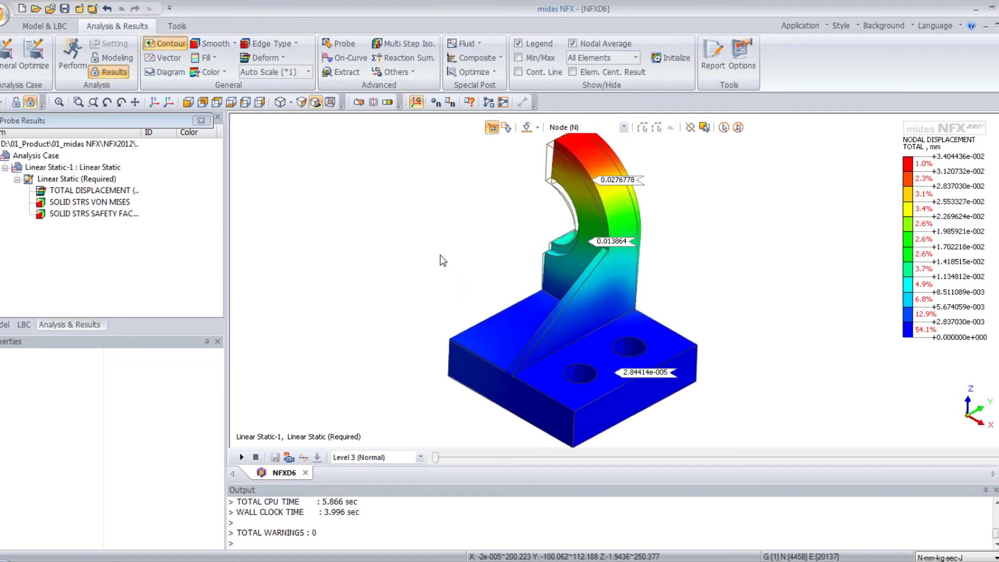
Step: Animate the total displacement result and switch the contour to the solid von Mises stress
{"action": "left_click", "coordinate": [240, 458]}
{"action": "middle_click_drag", "start_coordinate": [477, 298], "coordinate": [512, 170]}
{"action": "scroll", "coordinate": [511, 234], "scroll_direction": "up", "scroll_amount": 3}
{"action": "middle_click_drag", "start_coordinate": [484, 316], "coordinate": [562, 316]}
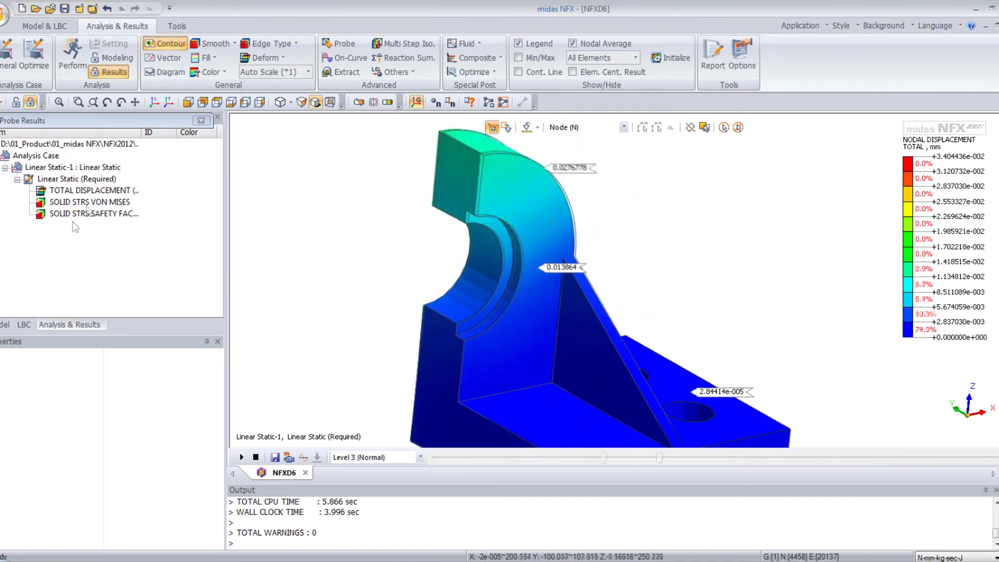
{"action": "left_click", "coordinate": [83, 202]}
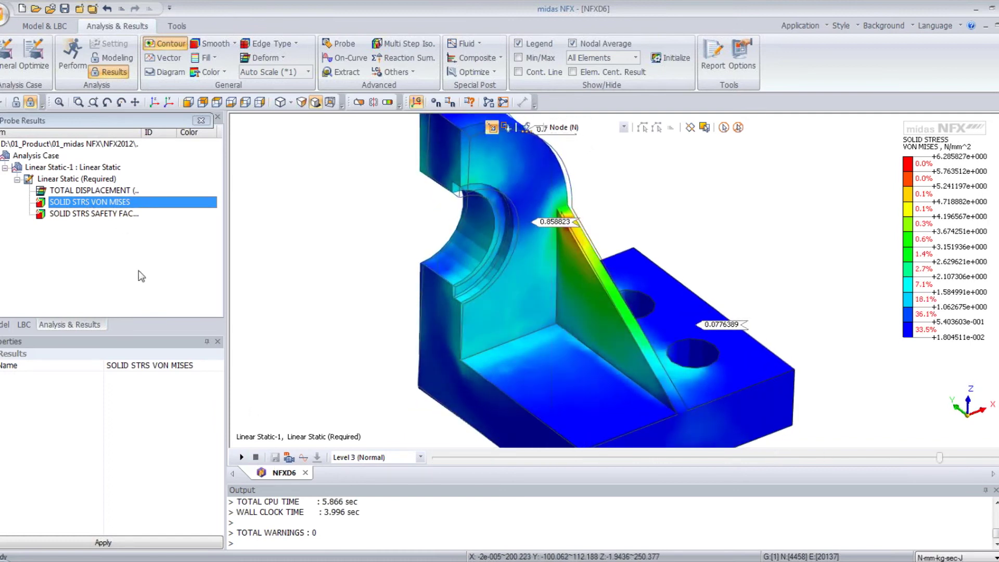
{"action": "right_click", "coordinate": [86, 181]}
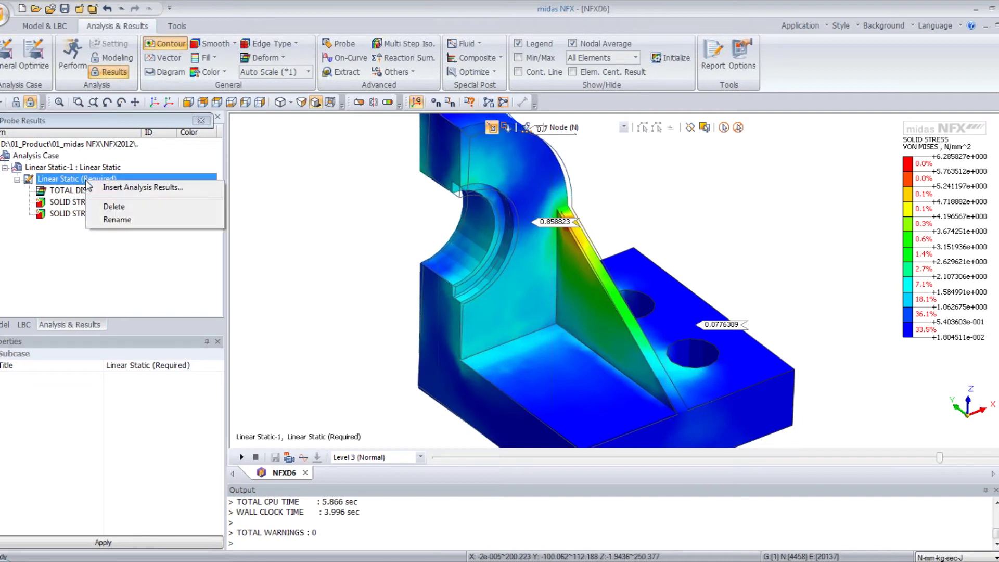
{"action": "right_click", "coordinate": [64, 180]}
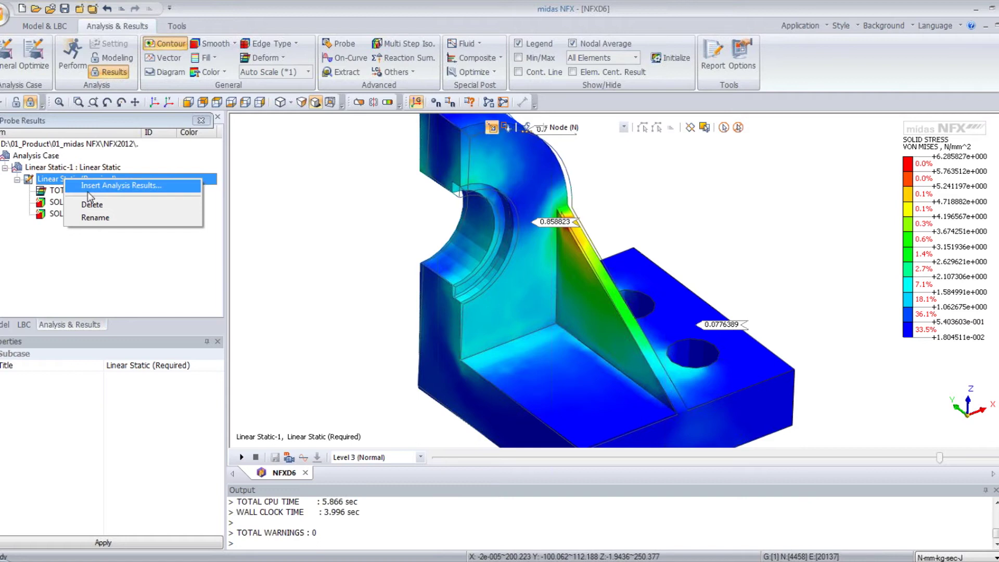
{"action": "left_click", "coordinate": [88, 185]}
{"action": "left_click", "coordinate": [421, 167]}
{"action": "left_click", "coordinate": [424, 207]}
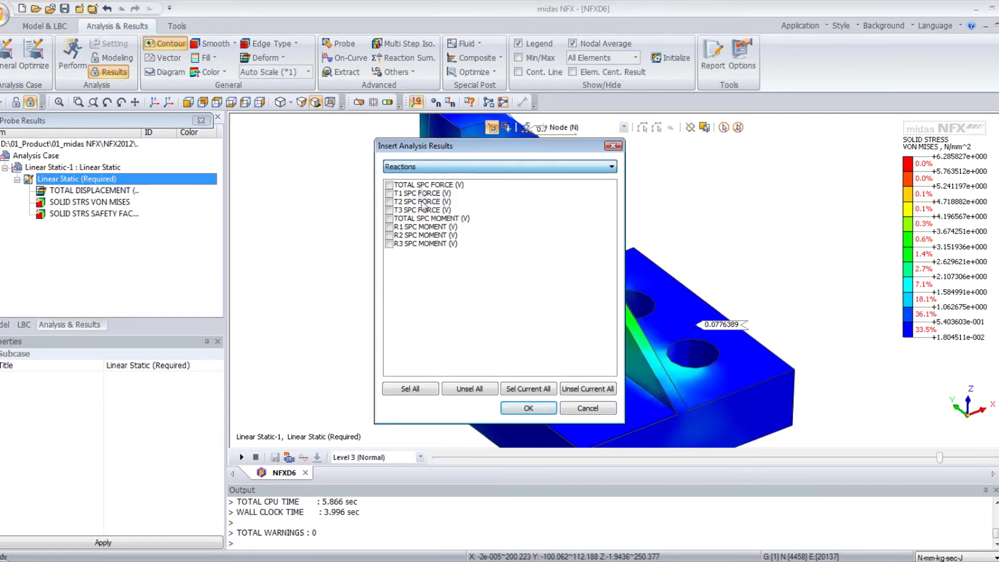
{"action": "left_click", "coordinate": [581, 411]}
Step: Mirror the von Mises result about the planar cut face below the half bore to show the full pillow box
{"action": "middle_click_drag", "start_coordinate": [604, 395], "coordinate": [484, 333]}
{"action": "scroll", "coordinate": [405, 236], "scroll_direction": "down", "scroll_amount": 2}
{"action": "middle_click_drag", "start_coordinate": [405, 237], "coordinate": [500, 298]}
{"action": "scroll", "coordinate": [493, 290], "scroll_direction": "down", "scroll_amount": 1}
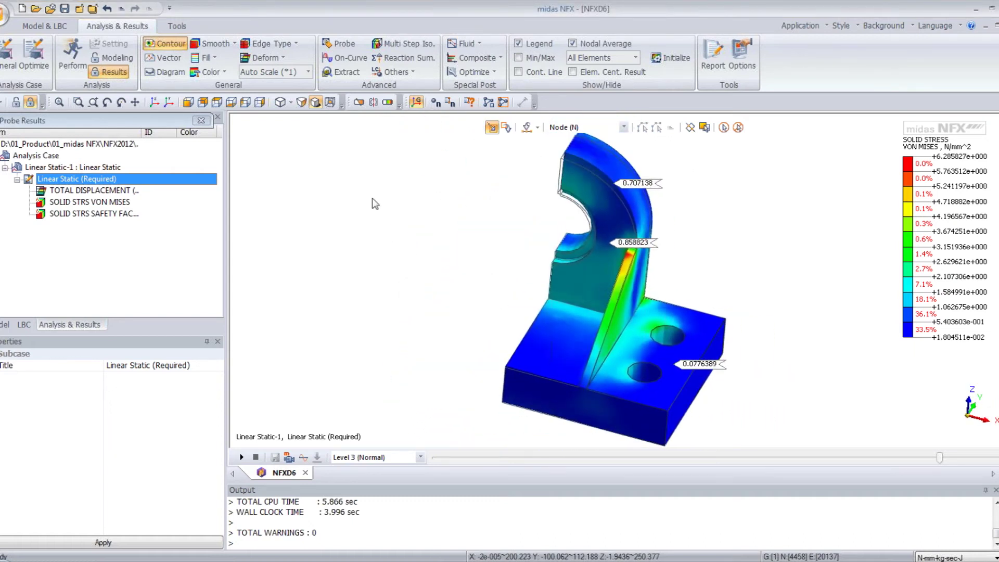
{"action": "left_click", "coordinate": [372, 103]}
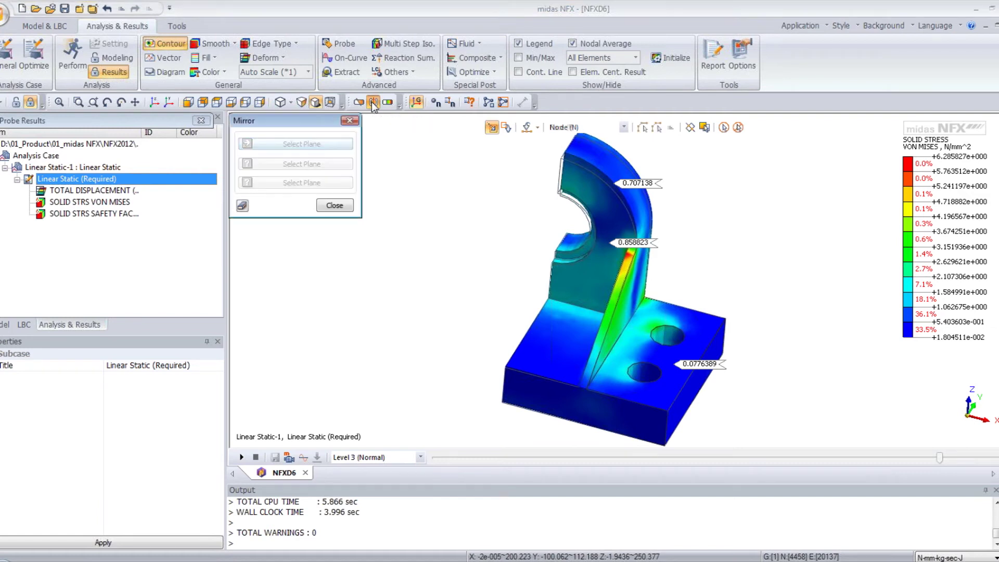
{"action": "middle_click_drag", "start_coordinate": [487, 309], "coordinate": [513, 325]}
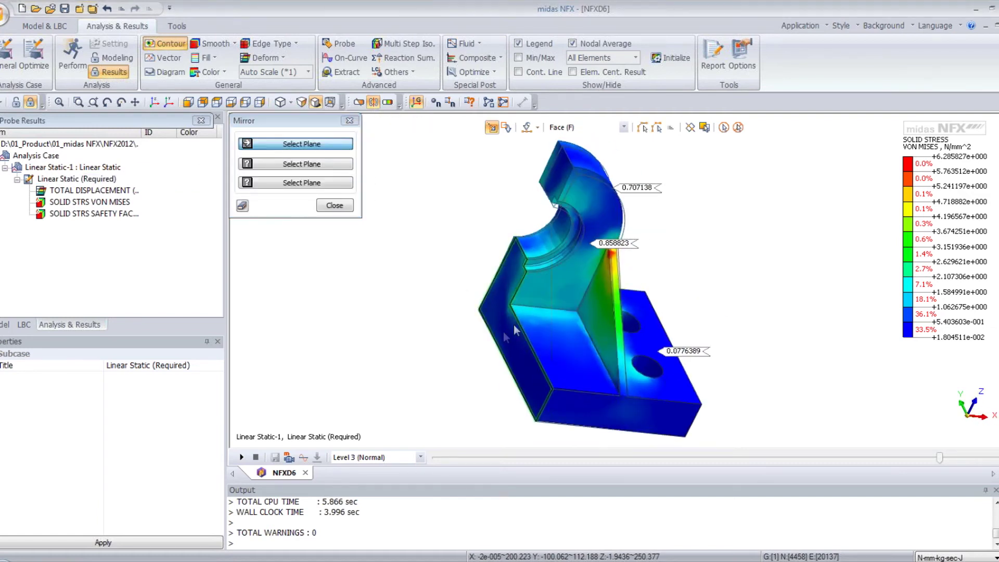
{"action": "left_click", "coordinate": [503, 332]}
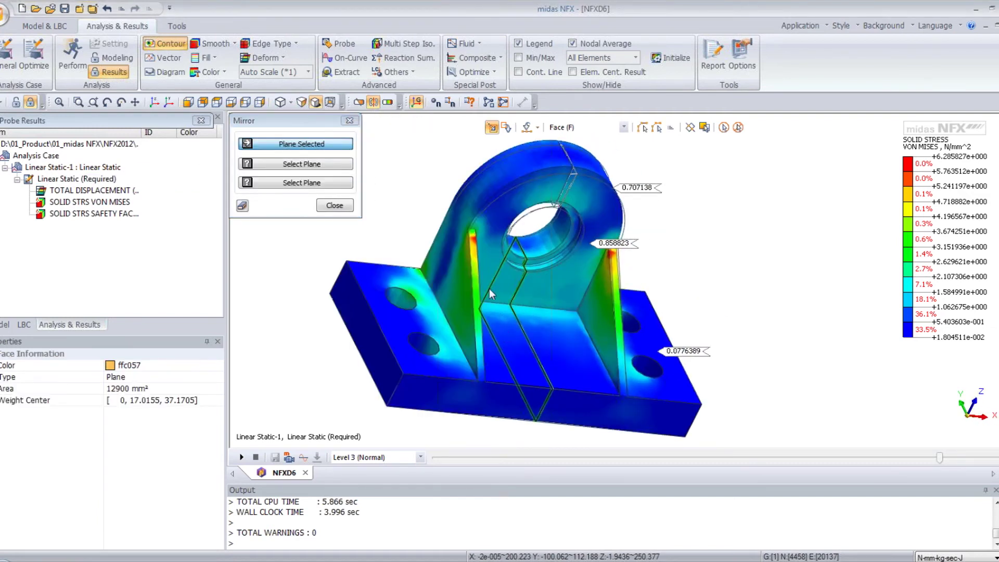
{"action": "left_click", "coordinate": [334, 206]}
{"action": "middle_click_drag", "start_coordinate": [382, 234], "coordinate": [606, 295]}
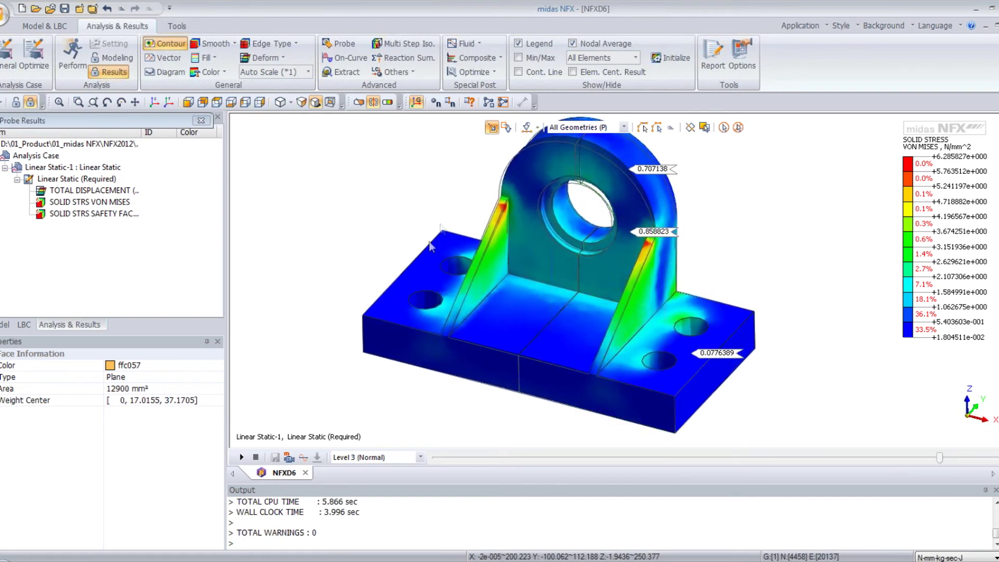
Step: Display the von Mises stress as a capped upper-part iso surface with an iso value of about 2.02 N/mm²
{"action": "middle_click_drag", "start_coordinate": [448, 312], "coordinate": [573, 284]}
{"action": "middle_click_drag", "start_coordinate": [658, 229], "coordinate": [646, 167]}
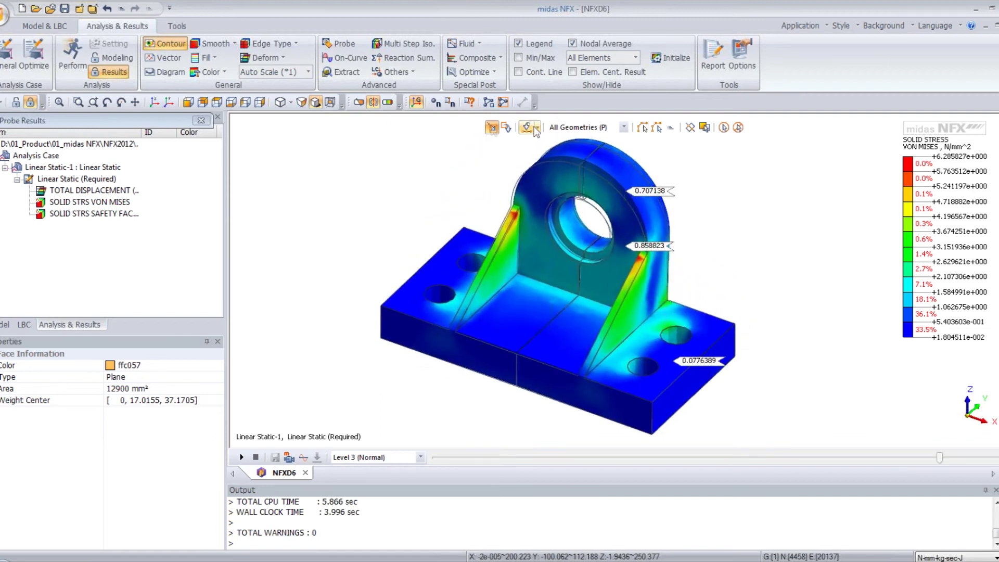
{"action": "left_click", "coordinate": [390, 103]}
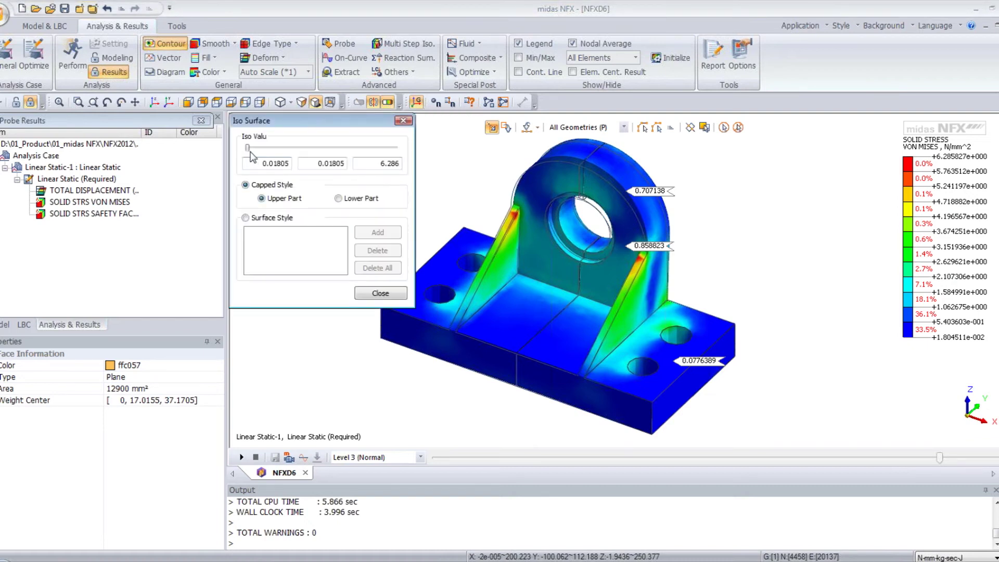
{"action": "left_click_drag", "start_coordinate": [248, 152], "coordinate": [299, 165]}
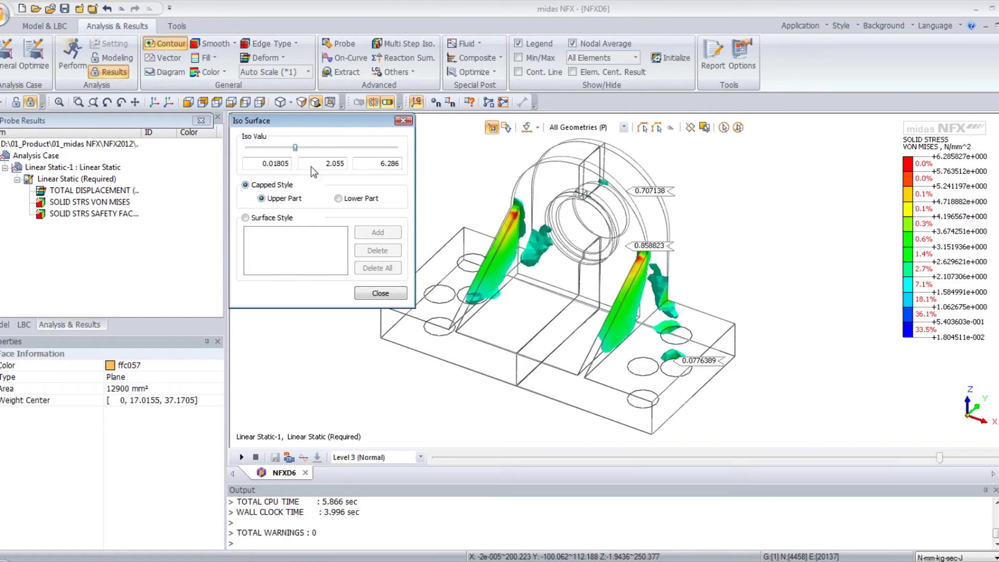
Step: Examine the capped stress regions along the ribs and around the bolt holes, and close the iso surface settings
{"action": "middle_click_drag", "start_coordinate": [522, 307], "coordinate": [502, 292]}
{"action": "scroll", "coordinate": [515, 294], "scroll_direction": "up", "scroll_amount": 3}
{"action": "middle_click_drag", "start_coordinate": [624, 354], "coordinate": [608, 269]}
{"action": "middle_click_drag", "start_coordinate": [526, 307], "coordinate": [561, 282]}
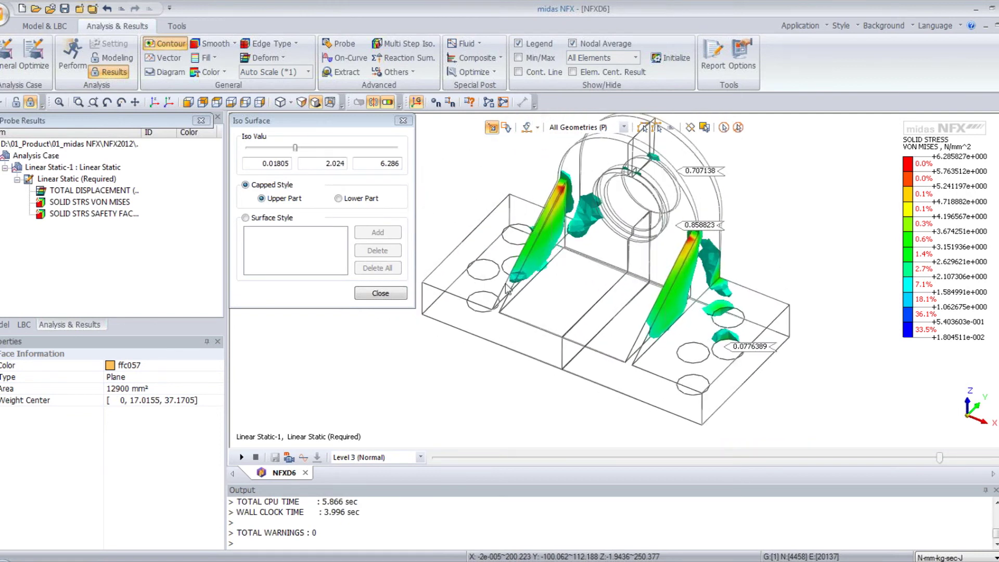
{"action": "middle_click_drag", "start_coordinate": [558, 216], "coordinate": [563, 268]}
{"action": "scroll", "coordinate": [713, 271], "scroll_direction": "up", "scroll_amount": 3}
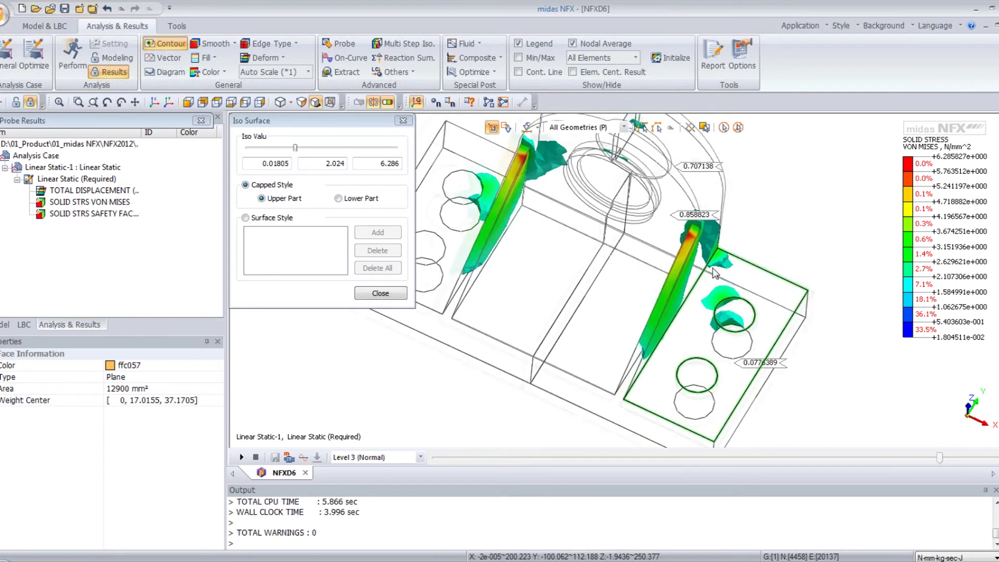
{"action": "left_click", "coordinate": [380, 293]}
{"action": "middle_click_drag", "start_coordinate": [319, 167], "coordinate": [333, 177]}
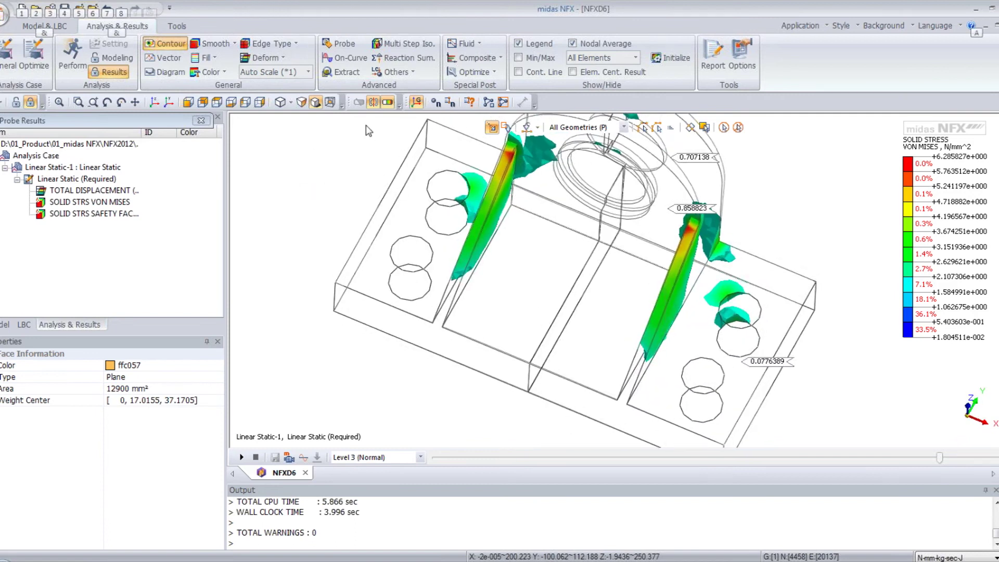
{"action": "key", "text": "alt+Tab"}
{"action": "key", "text": "Escape"}
{"action": "key", "text": "alt+Tab"}
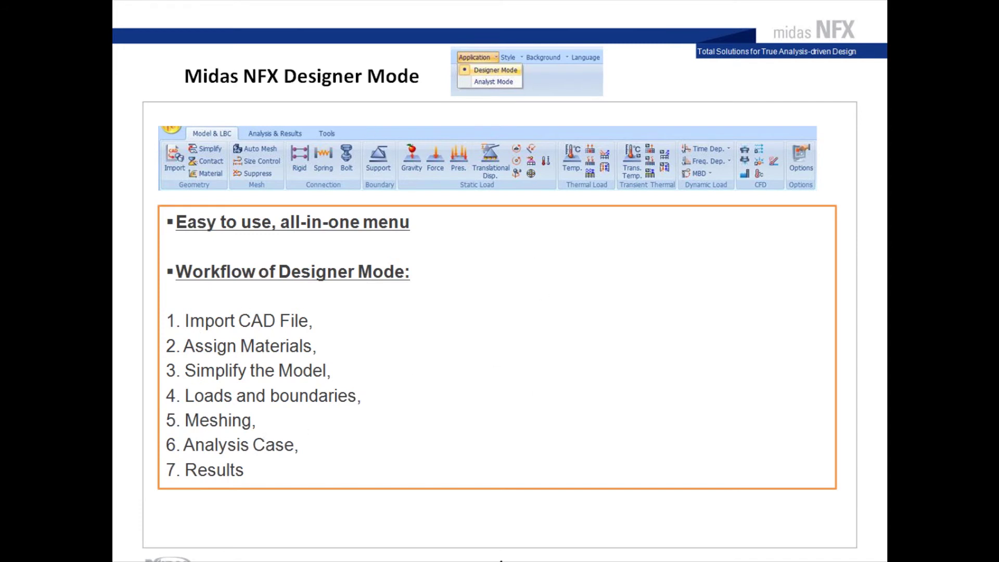
{"action": "key", "text": "Right"}
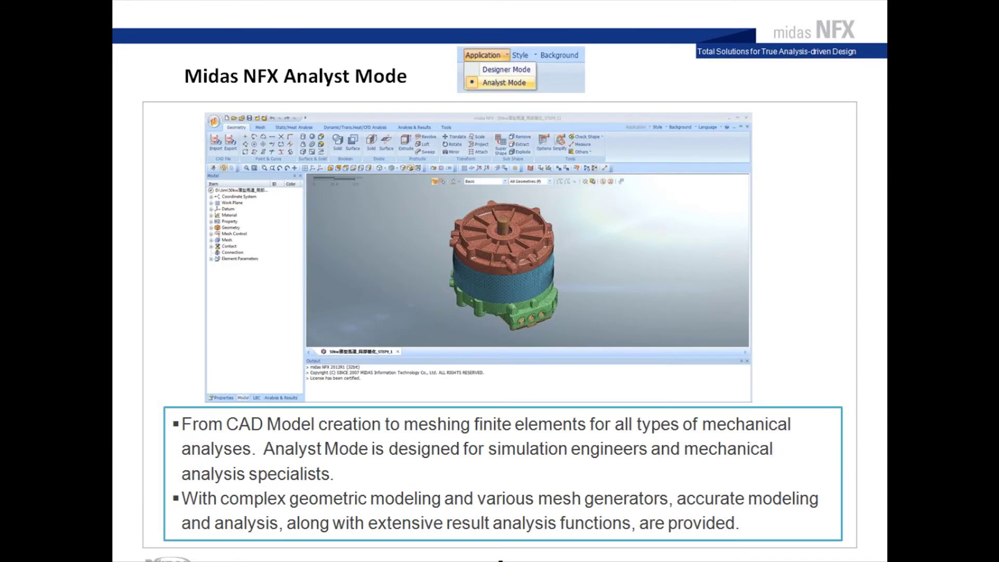